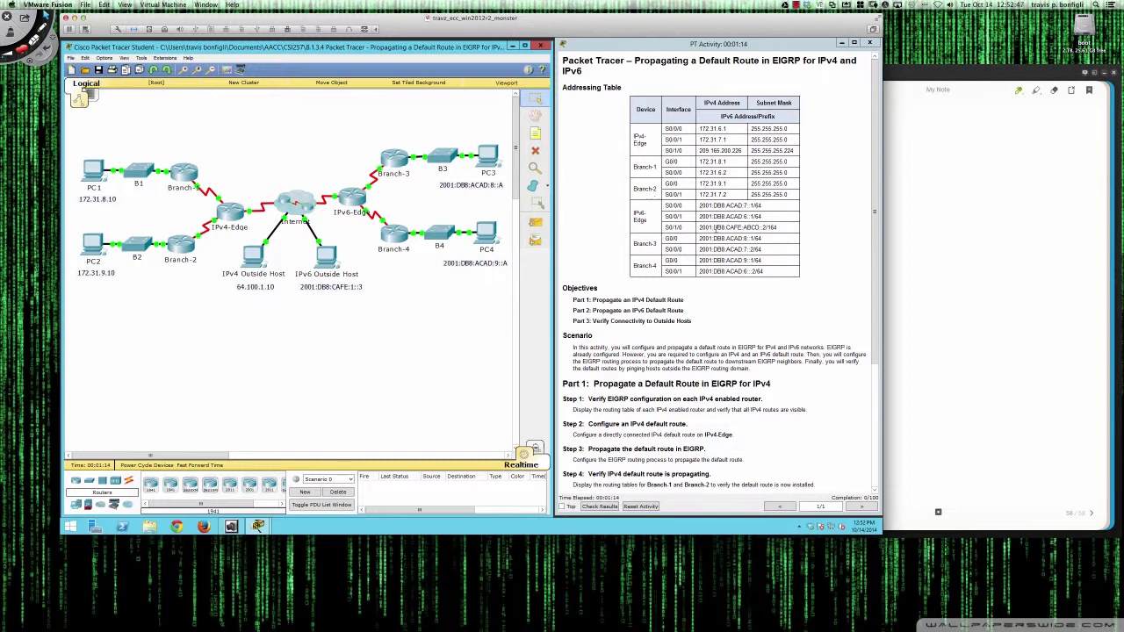
Step: Review the remaining activity instructions and open the Command Prompt on PC1
scroll(699, 330, down, 3)
scroll(697, 332, down, 1)
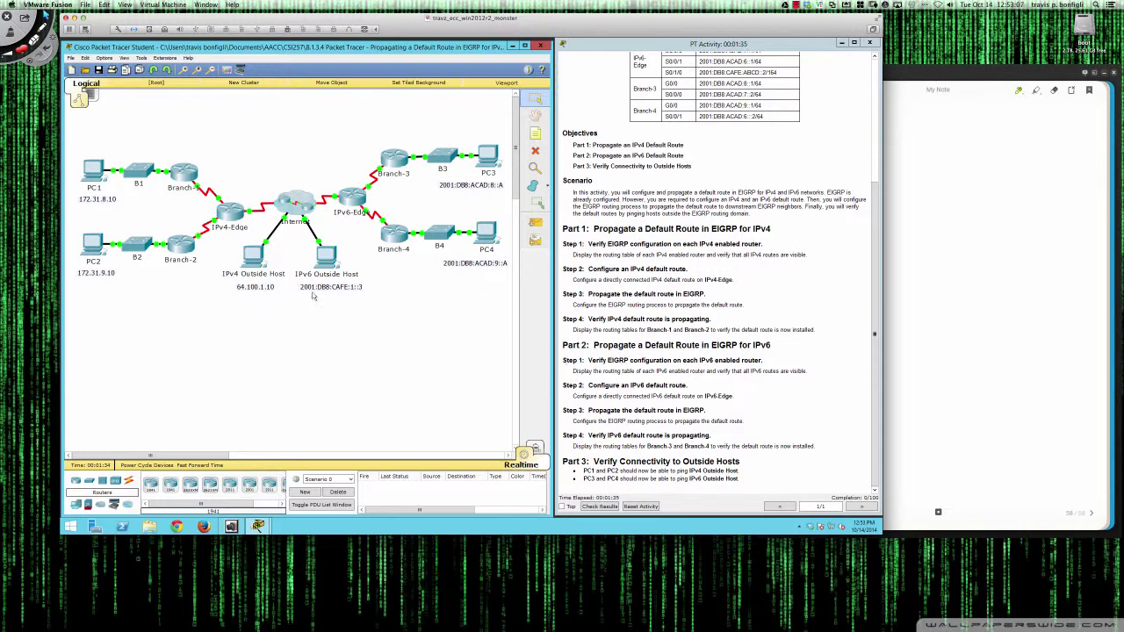
click(94, 172)
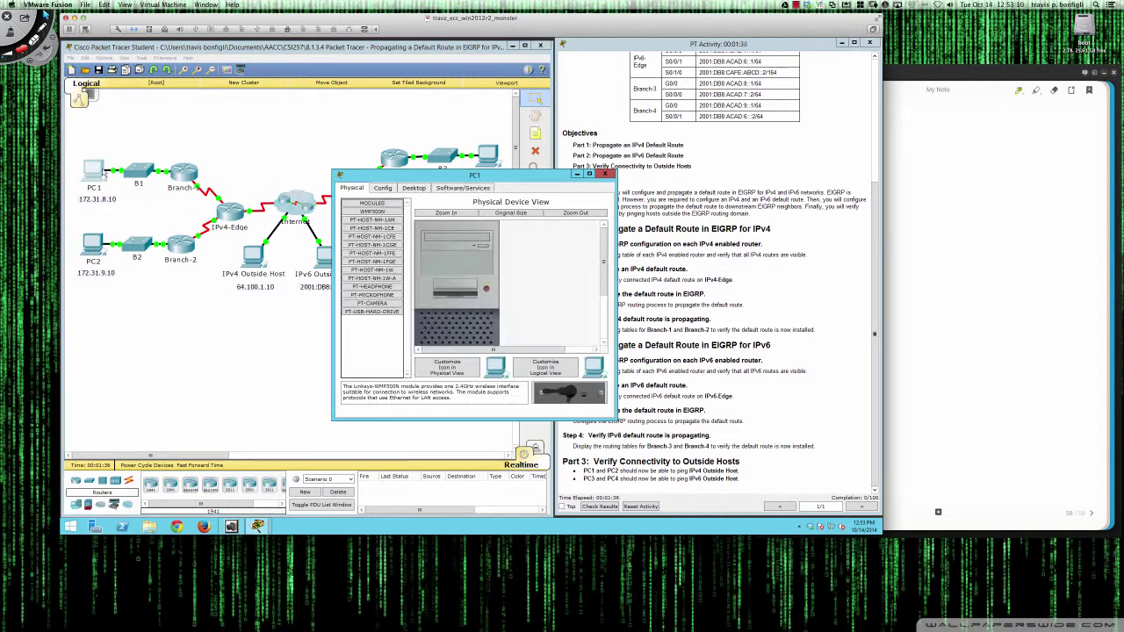
drag(390, 180, 341, 267)
click(415, 277)
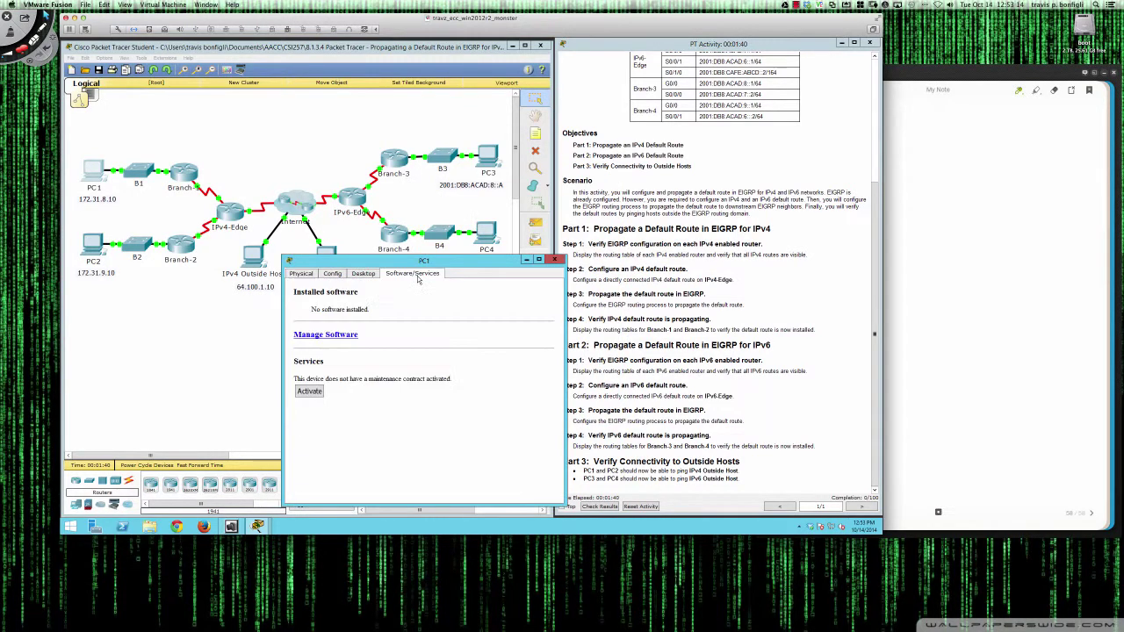
click(362, 276)
click(473, 305)
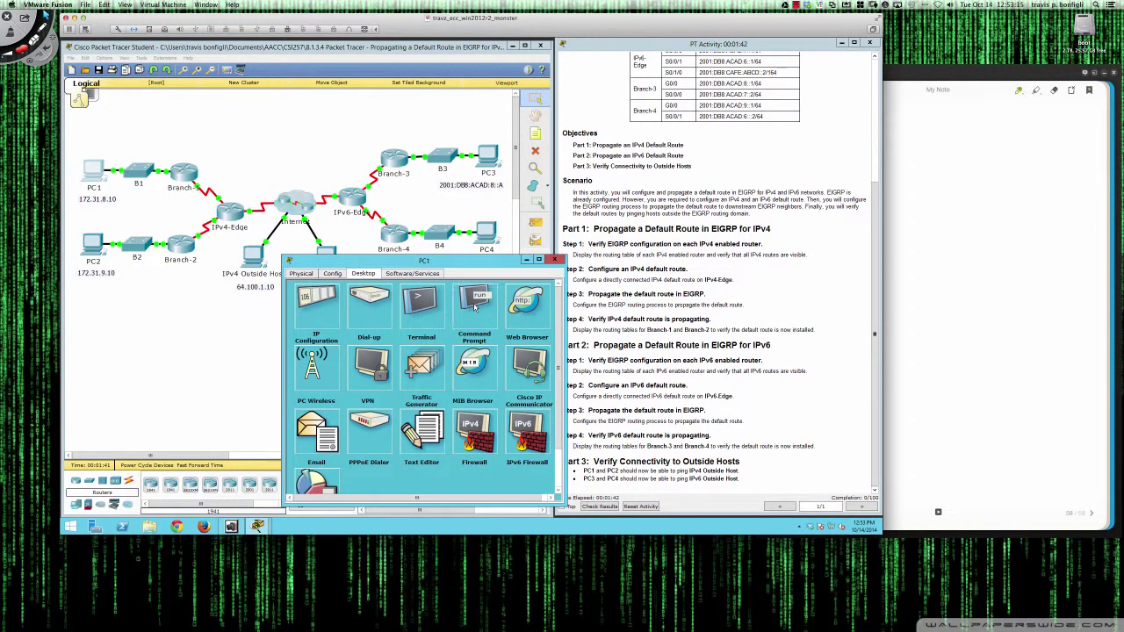
Step: Ping the IPv4 Outside Host at 64.100.1.10 from PC1, and close PC1's windows
text(ping 64.100.1.1)
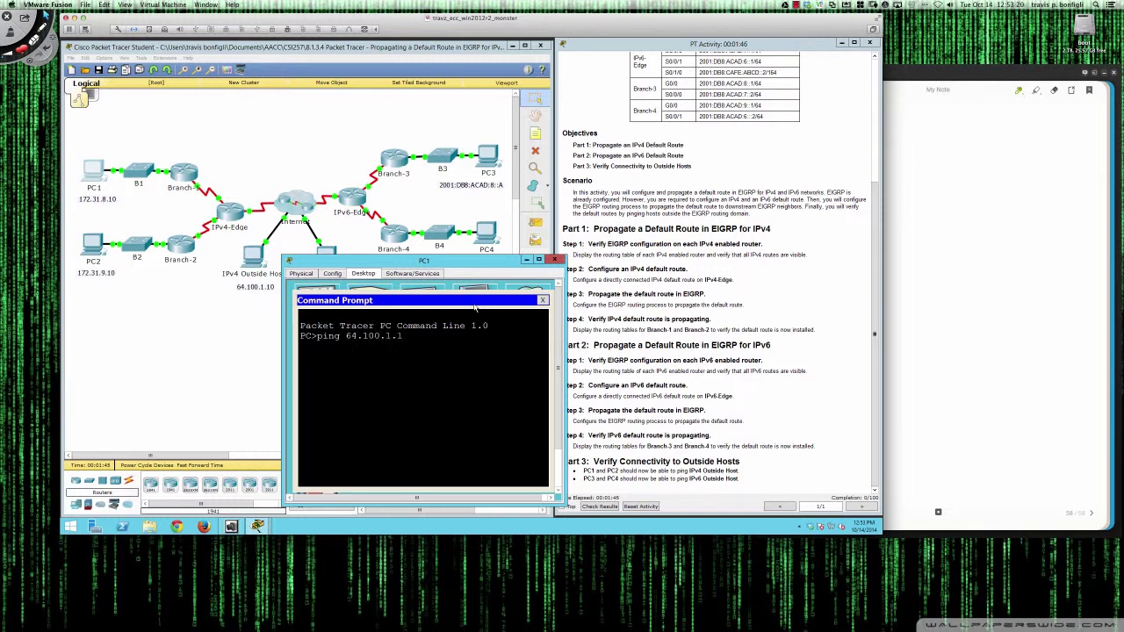
text(0)
key(Return)
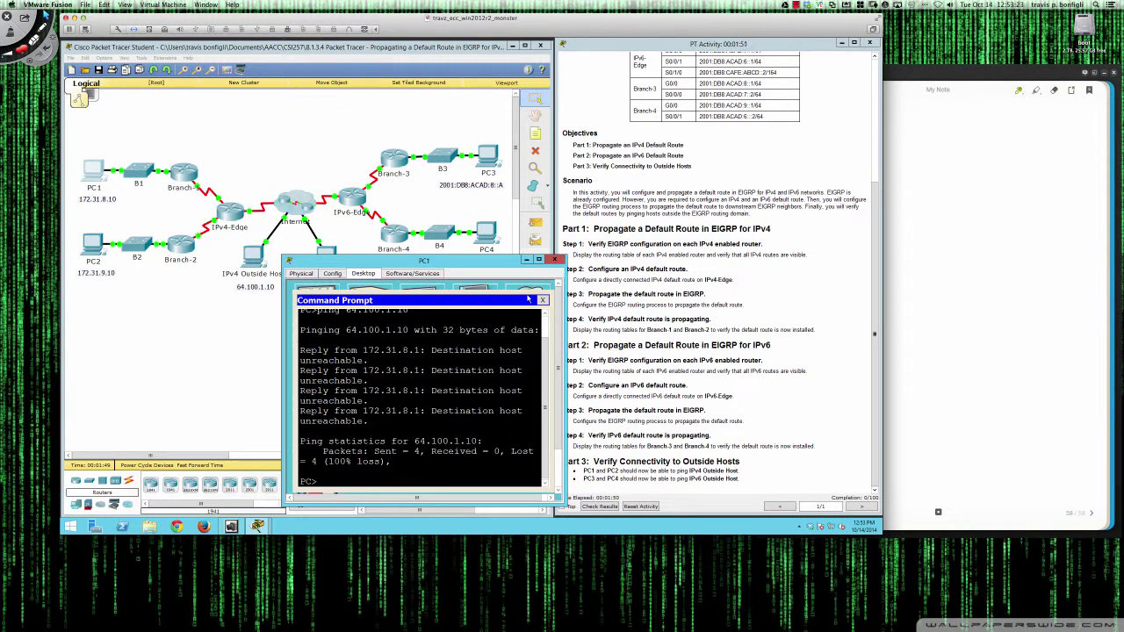
click(542, 300)
click(556, 261)
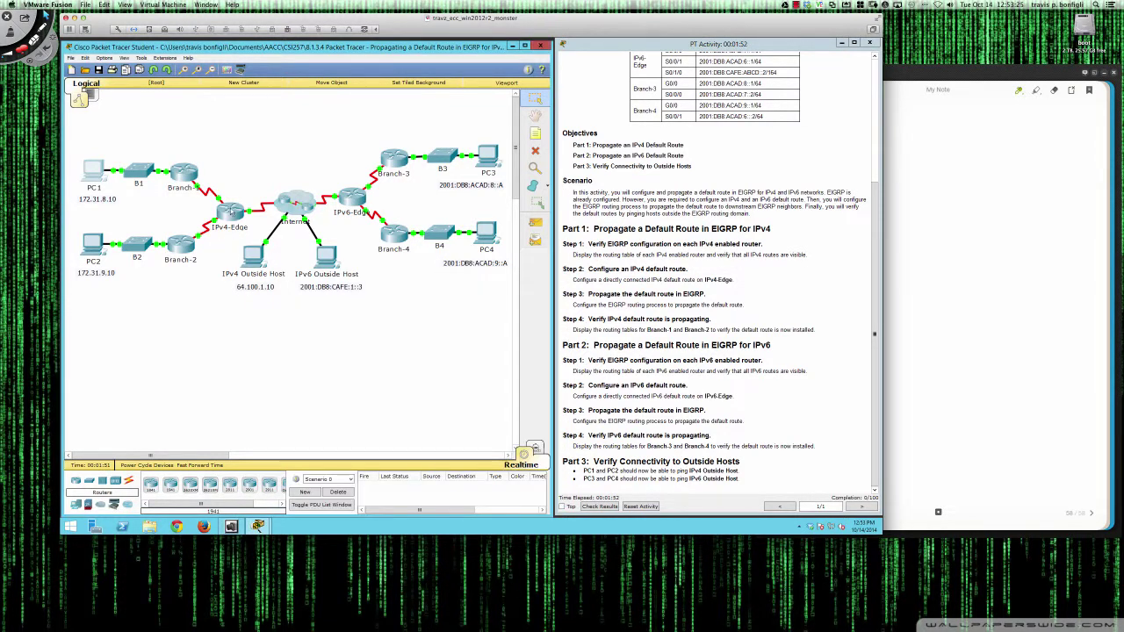
Step: Open the IPv4-Edge router's command line in a widened window below the topology
click(229, 211)
drag(411, 177, 140, 276)
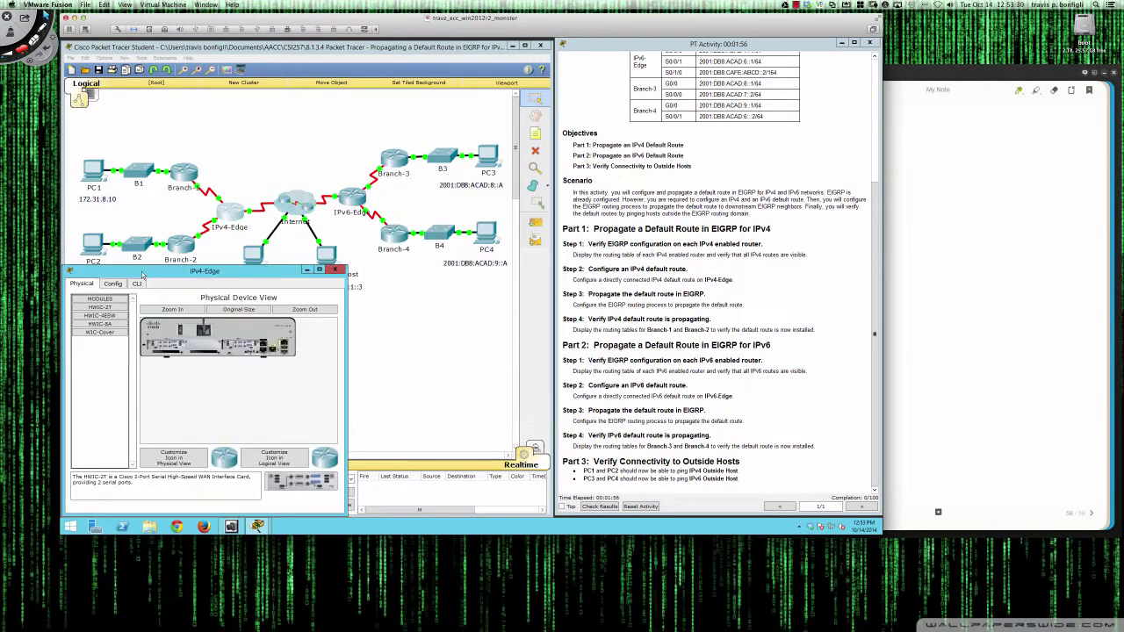
drag(345, 404, 555, 400)
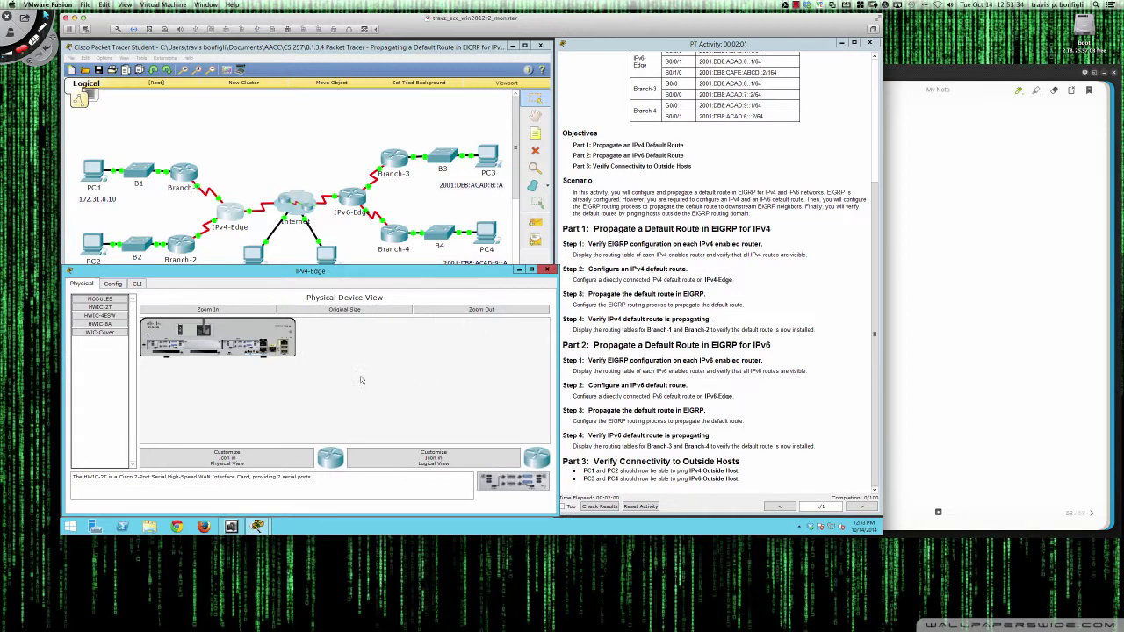
click(138, 284)
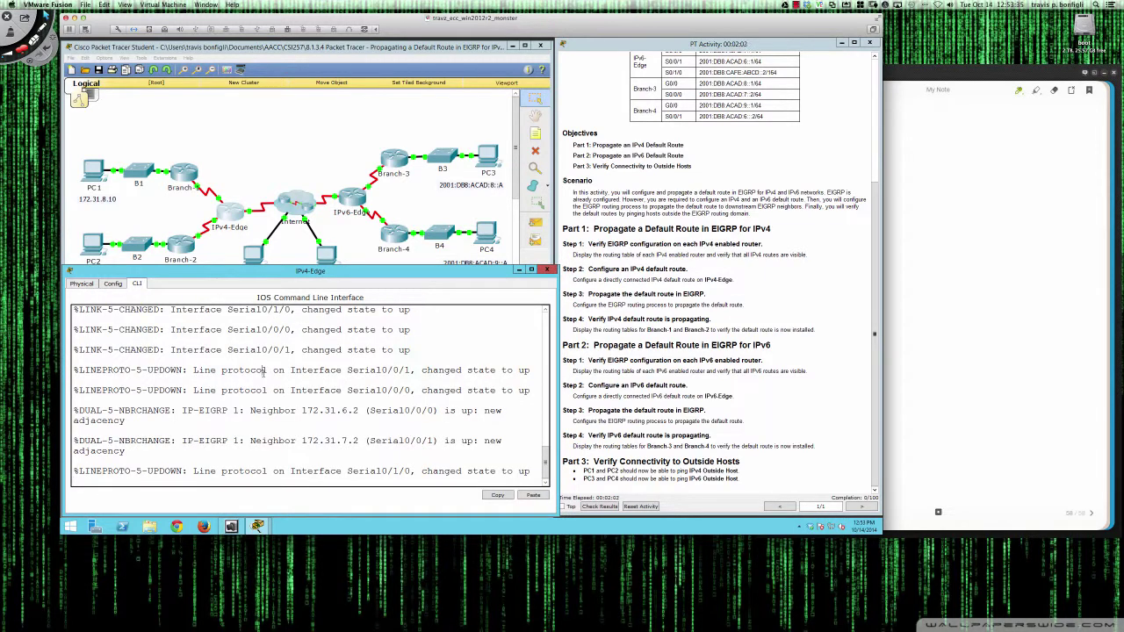
Step: Enter privileged mode on IPv4-Edge and display its IPv4 routing table, checking the gateway of last resort line
key(Return)
key(Return)
key(Return)
key(Return)
text(en)
key(Return)
text(sh ip route)
key(Return)
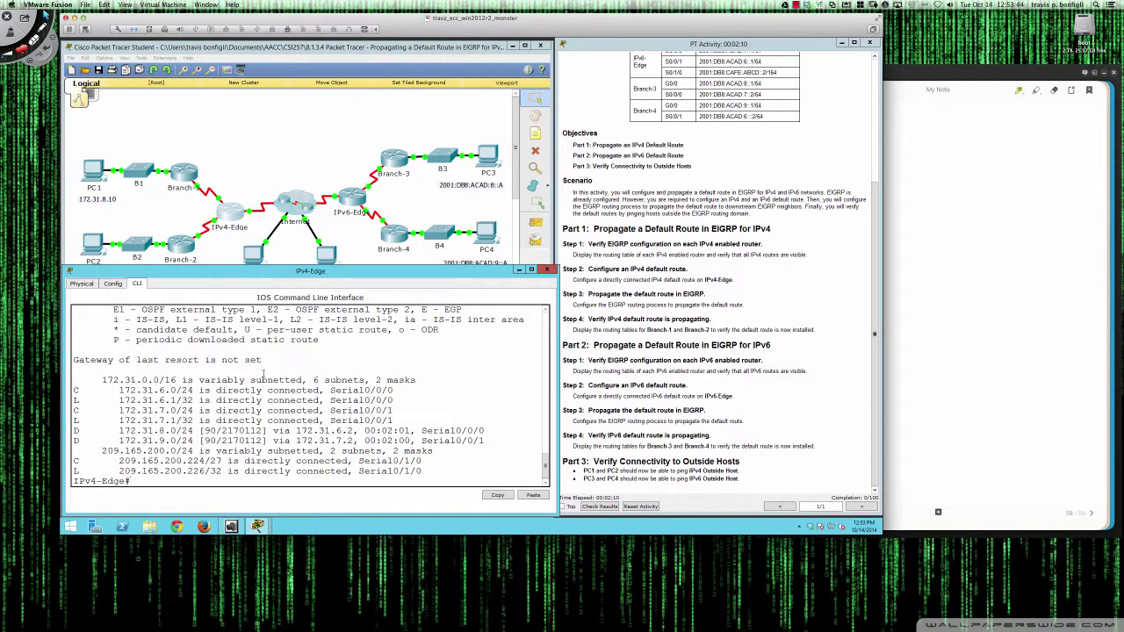
drag(264, 360, 74, 360)
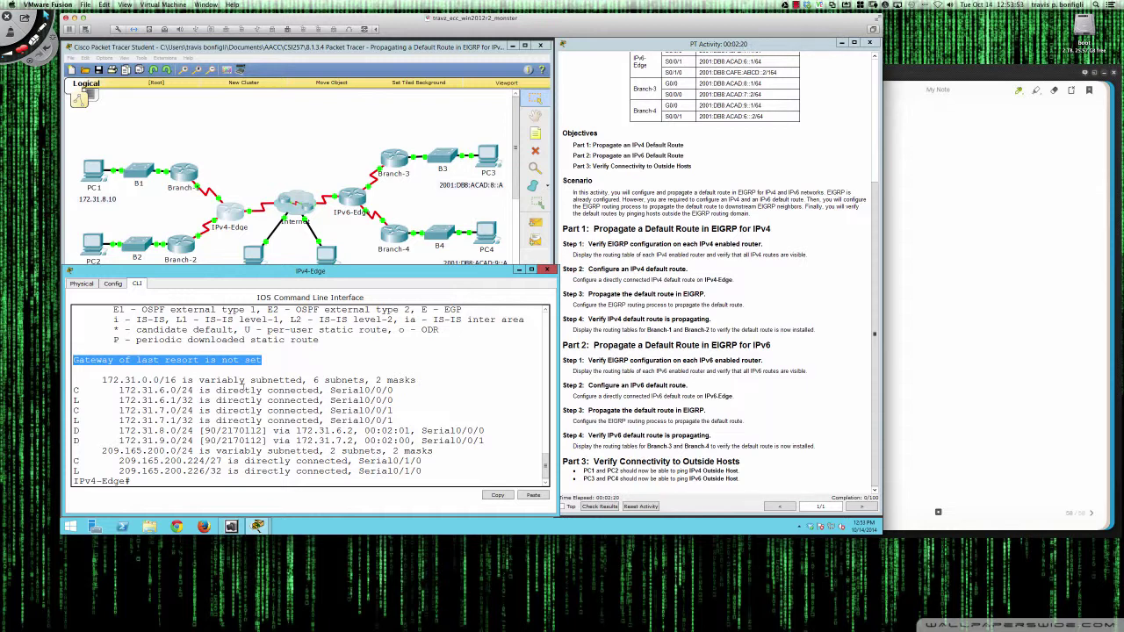
click(276, 362)
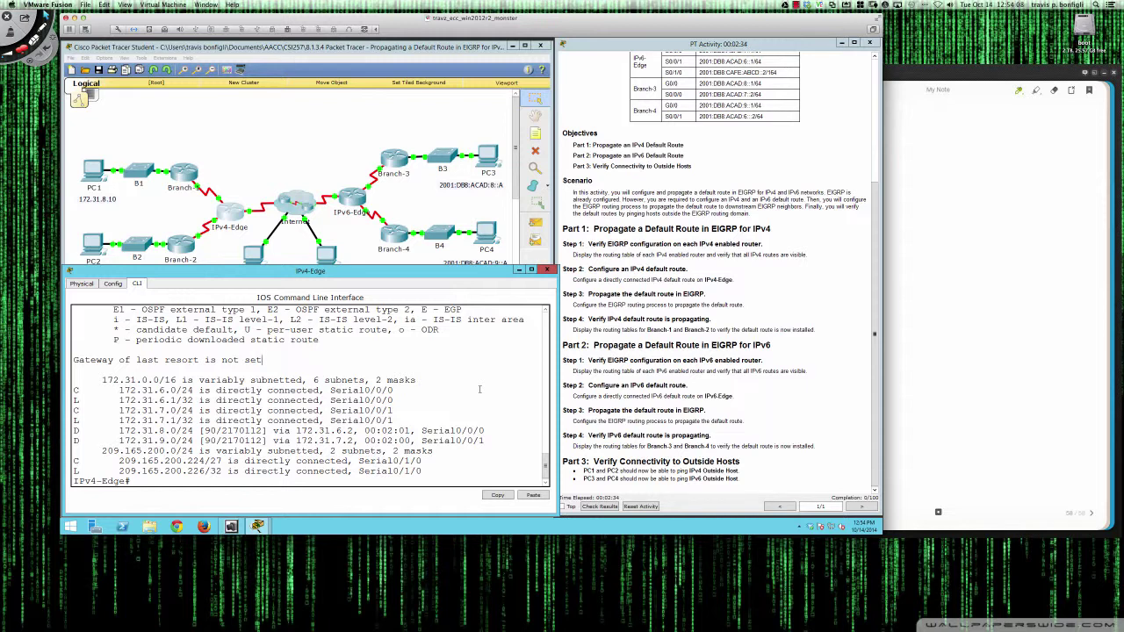
Step: Enter global configuration mode on IPv4-Edge and add the default route 0.0.0.0 0.0.0.0 through exit interface serial 0/1/0
text(conf t)
key(Return)
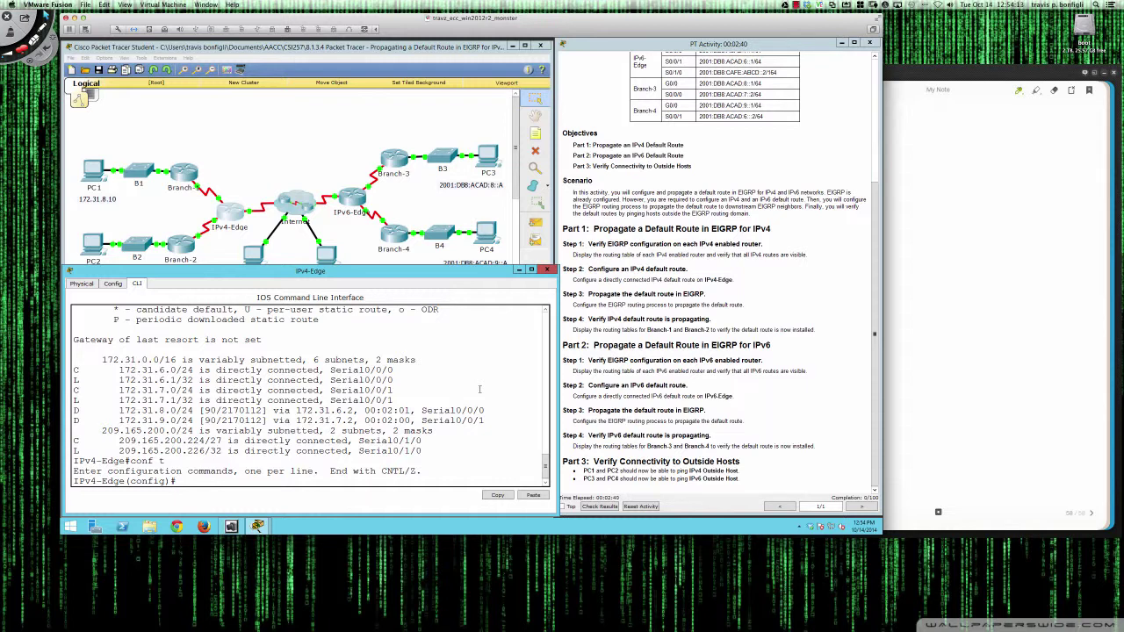
text(ip route 0.0.0.0 0.0.0.0 ser)
key(Tab)
text(0/0)
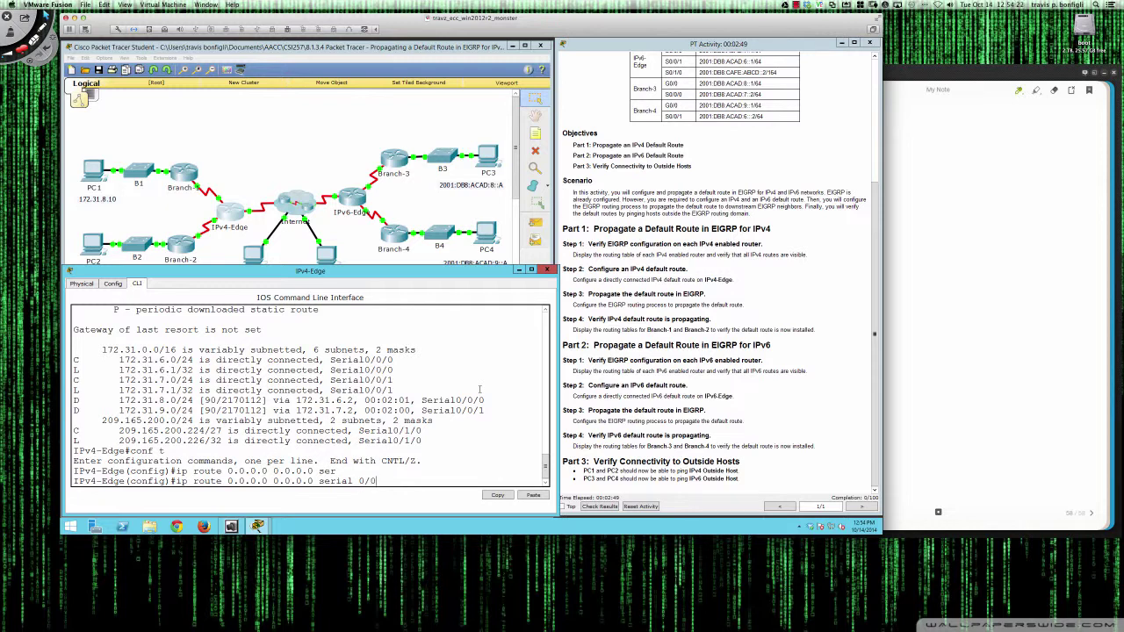
key(BackSpace)
text(1/0)
key(Return)
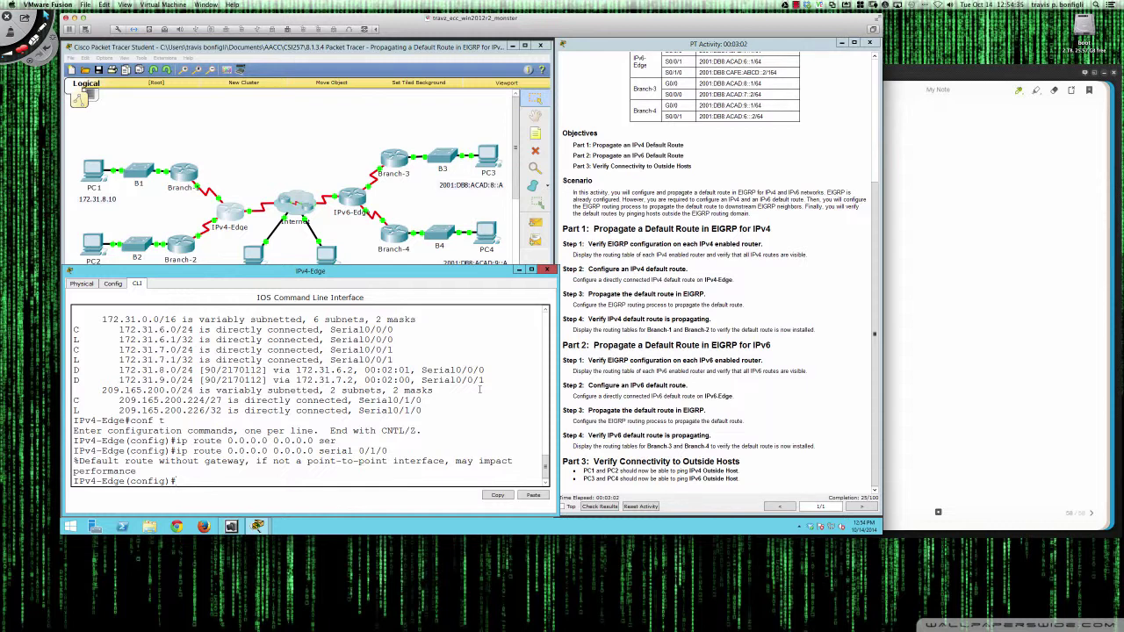
key(Return)
key(Return)
key(Return)
key(Return)
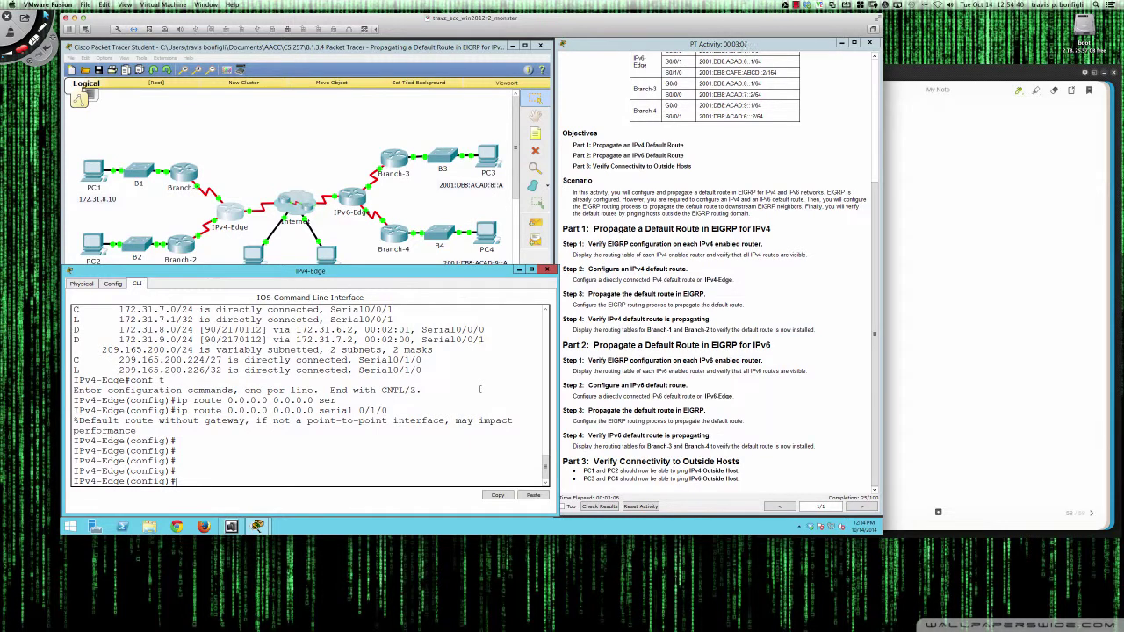
Step: Open the Branch-1 router's command line in a widened window and bring up its prompt
click(178, 173)
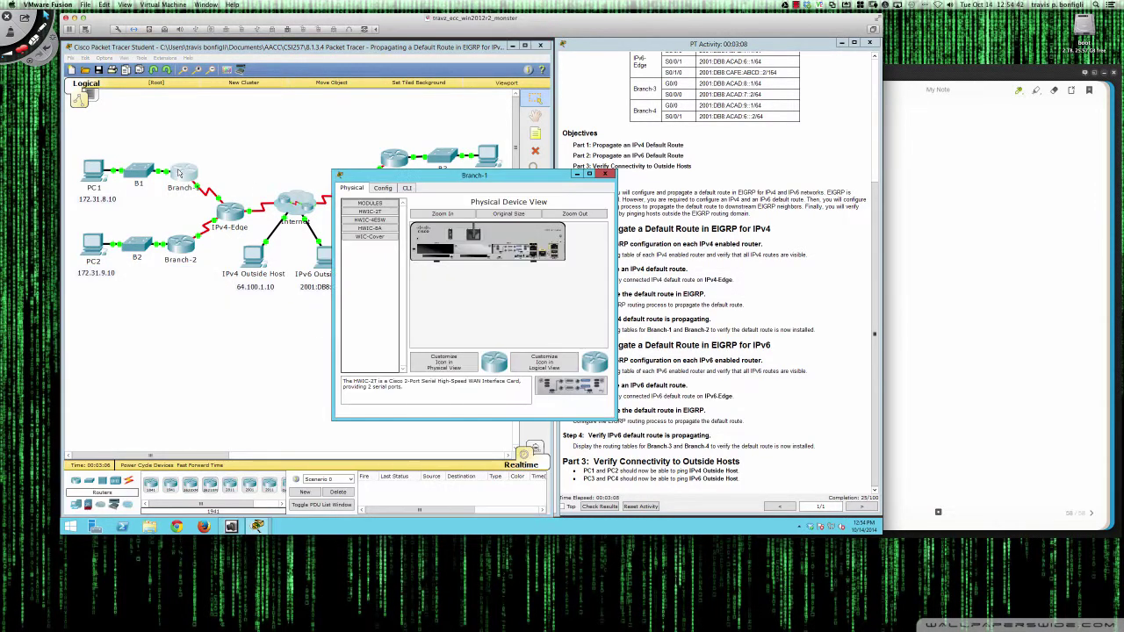
drag(390, 177, 119, 272)
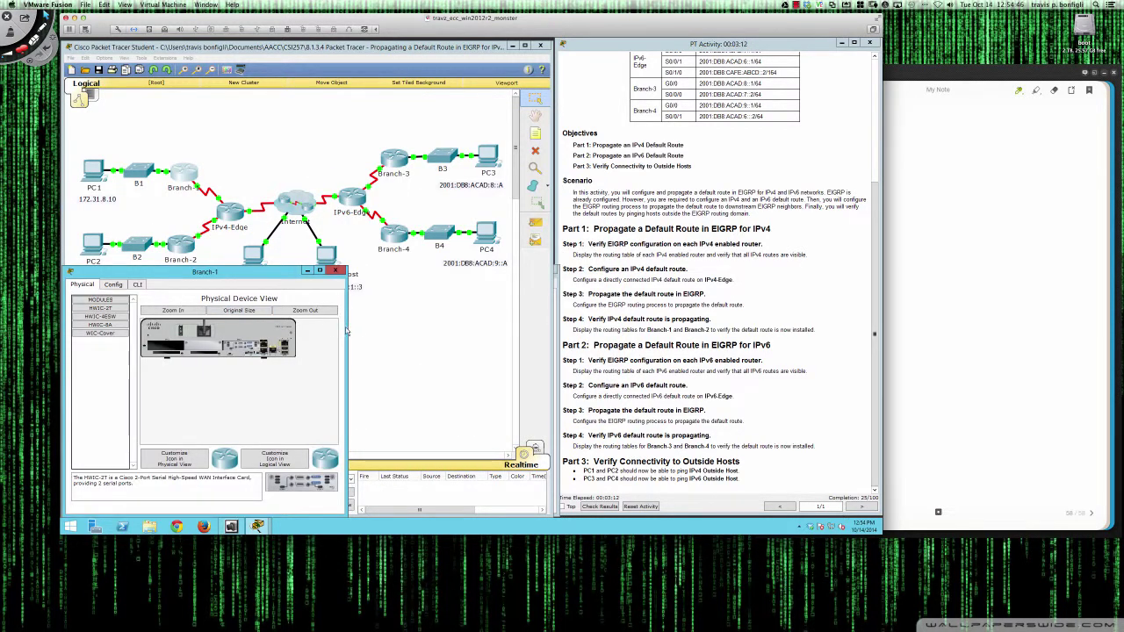
drag(346, 331, 555, 331)
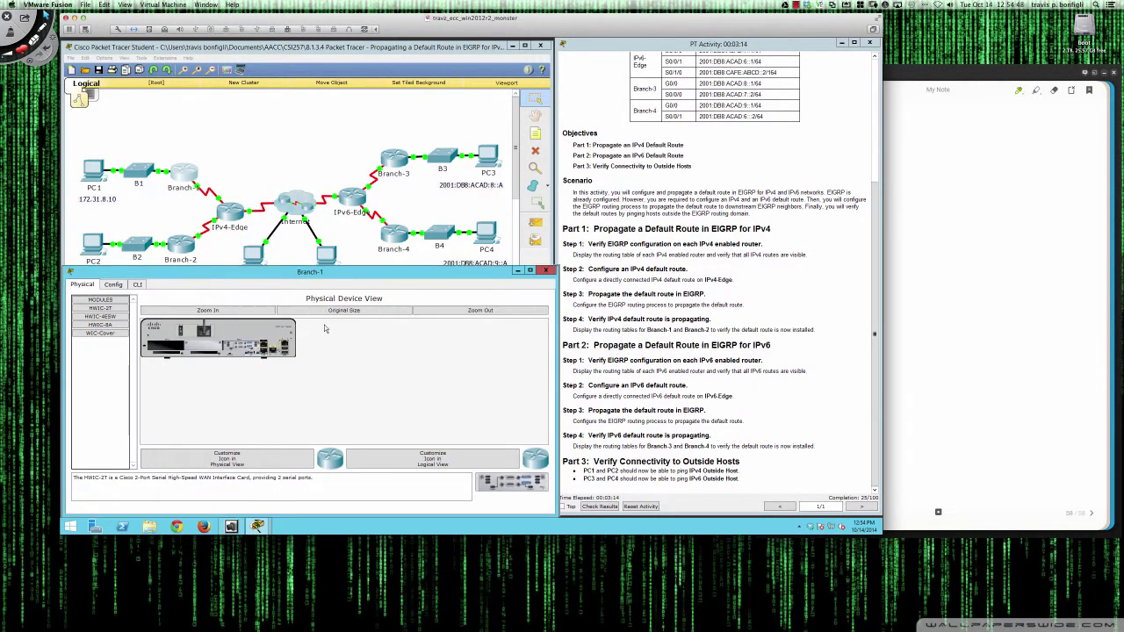
click(137, 285)
key(Return)
key(Return)
key(Return)
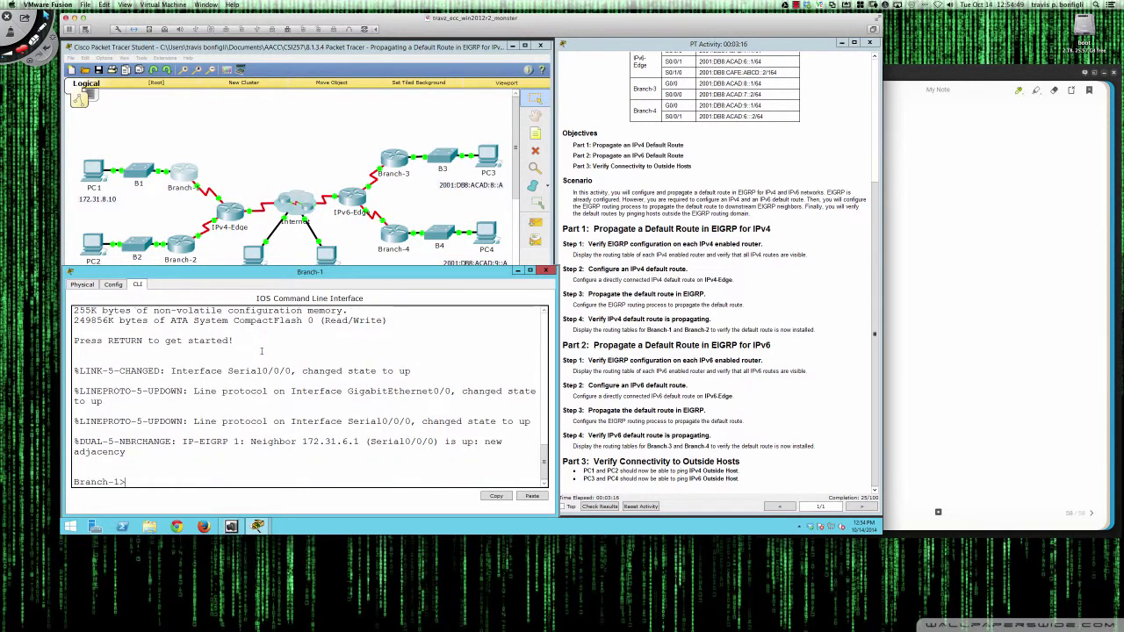
Step: Enter privileged mode on Branch-1 and display its IPv4 routing table, checking the gateway of last resort line
text(en)
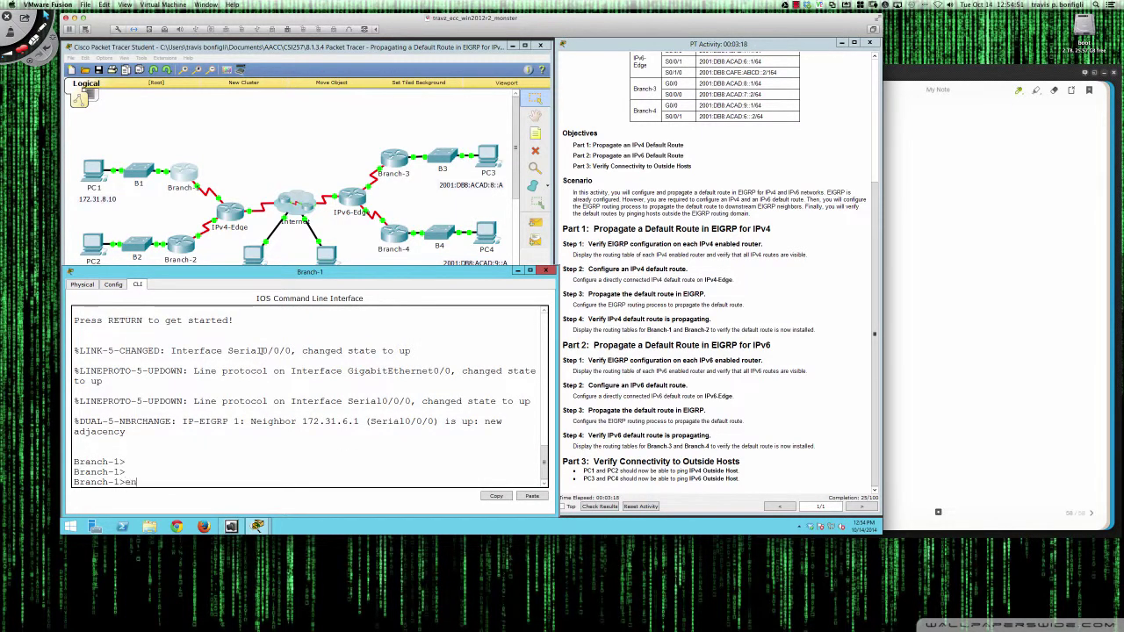
key(Return)
key(Return)
key(Return)
key(Return)
key(Return)
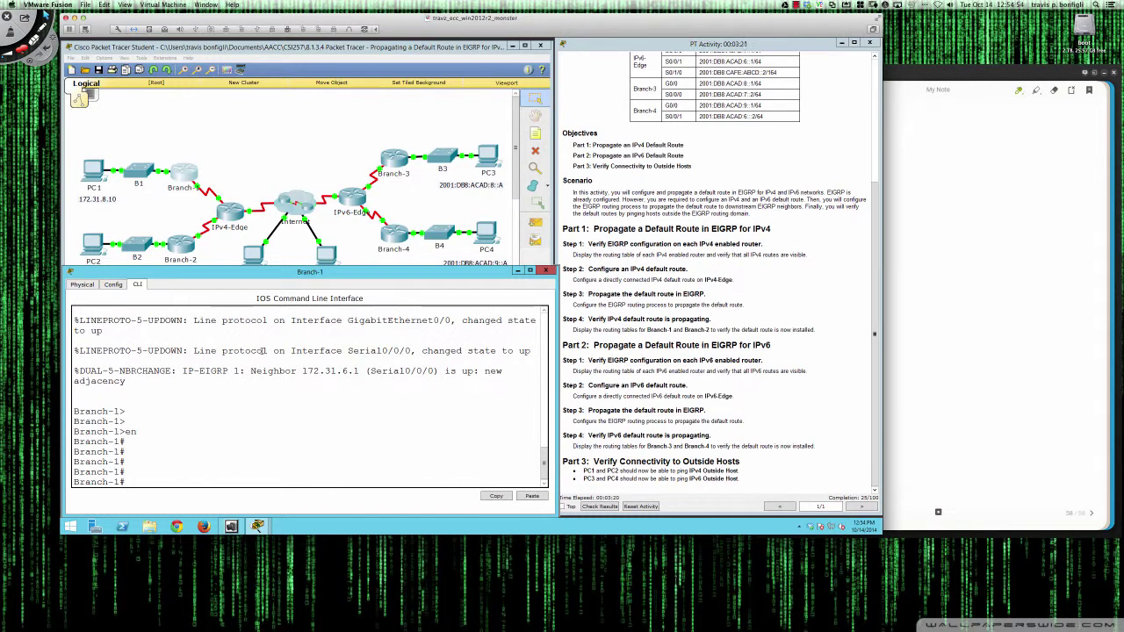
text(sh ip route)
key(Return)
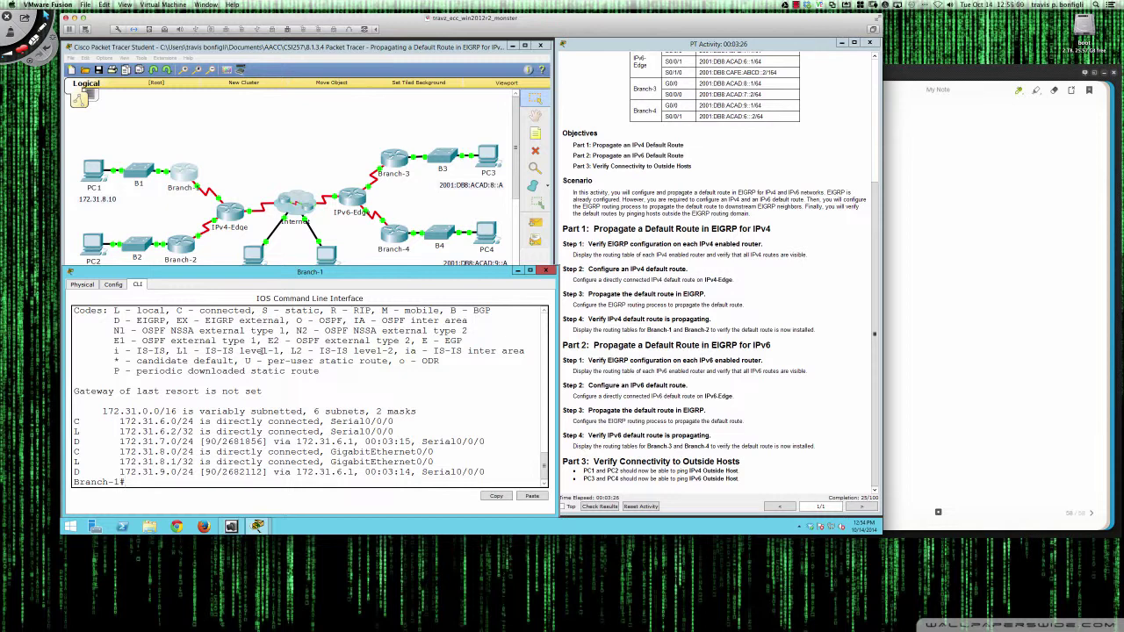
drag(260, 391, 74, 392)
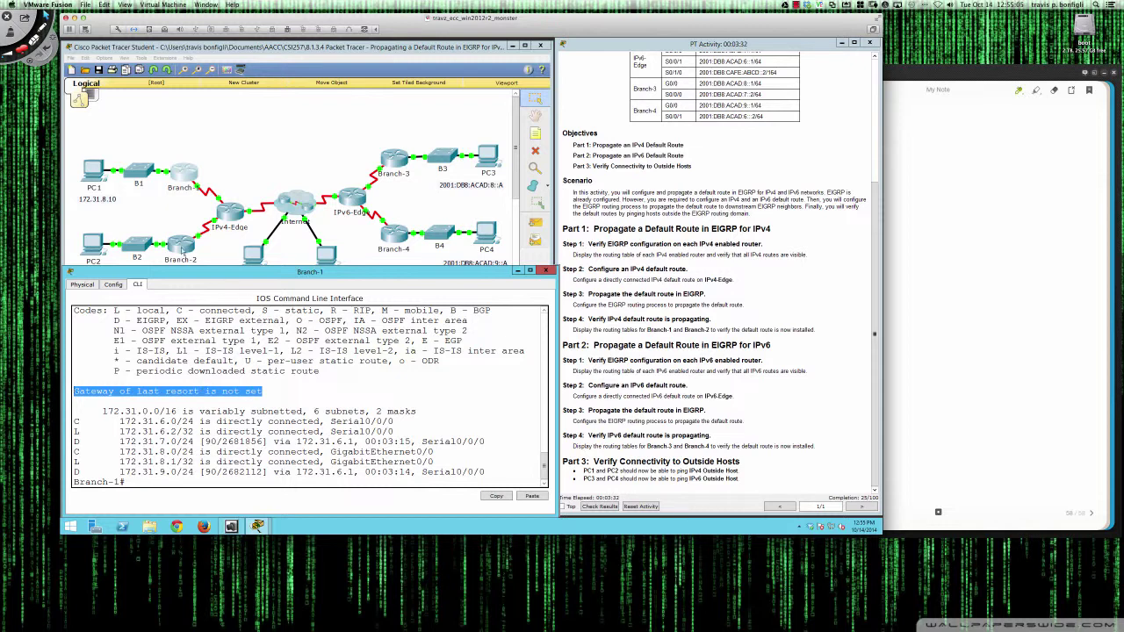
Step: Open the Branch-2 router's command line in a widened window and bring up its prompt
click(182, 250)
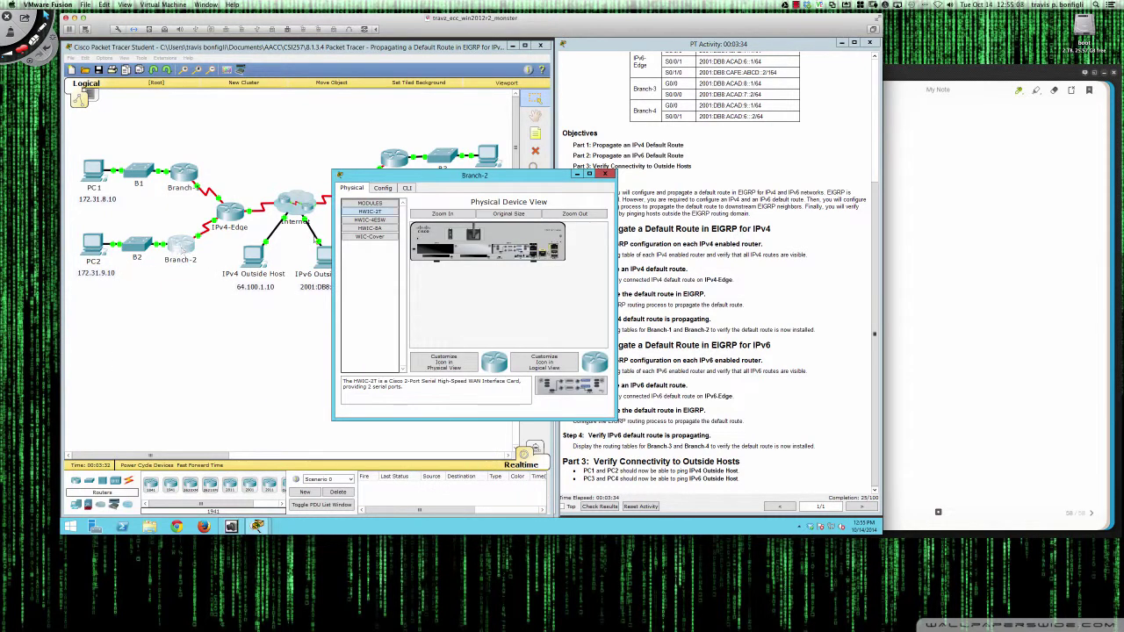
drag(187, 274, 154, 276)
drag(348, 341, 554, 339)
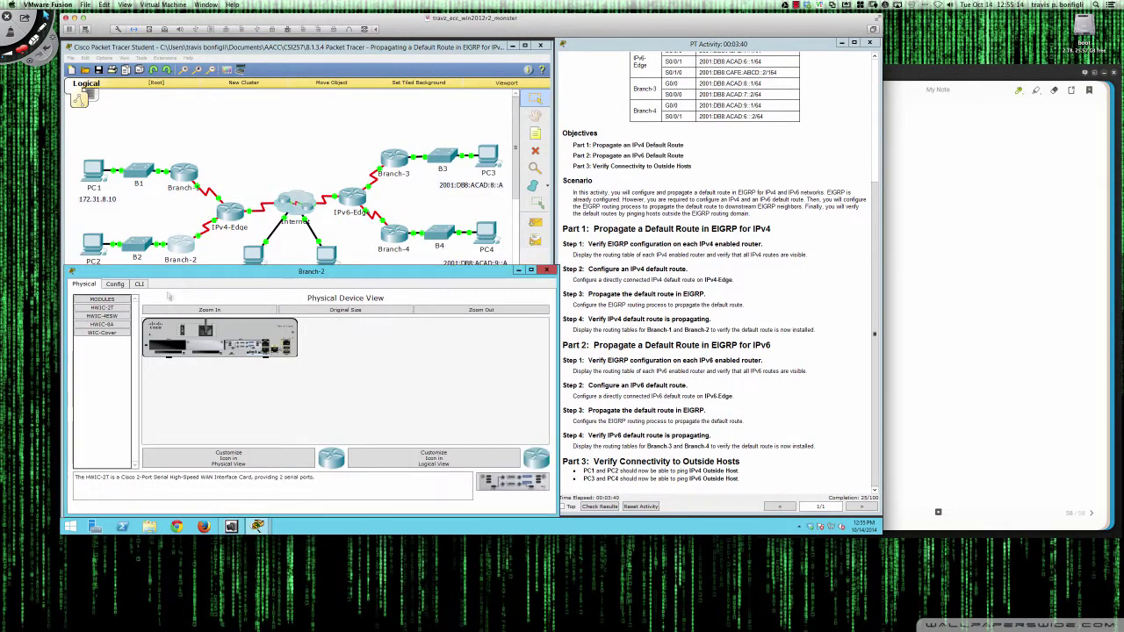
click(138, 284)
key(Return)
key(Return)
key(Return)
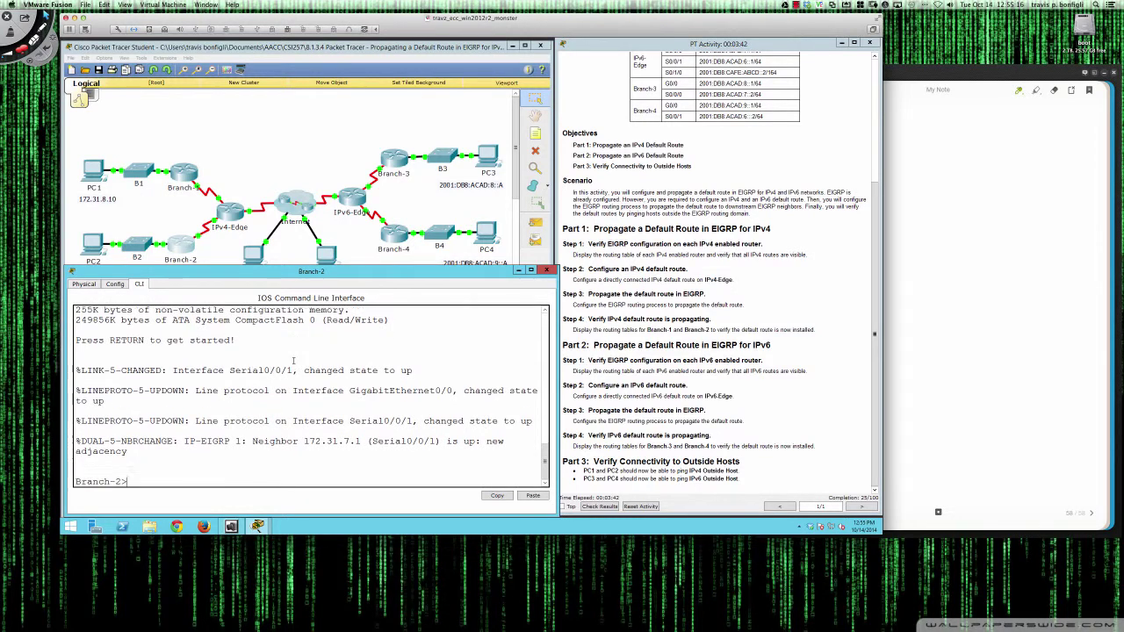
Step: Enter privileged mode on Branch-2 and display its IPv4 routing table, checking the gateway of last resort line
text(en)
key(Return)
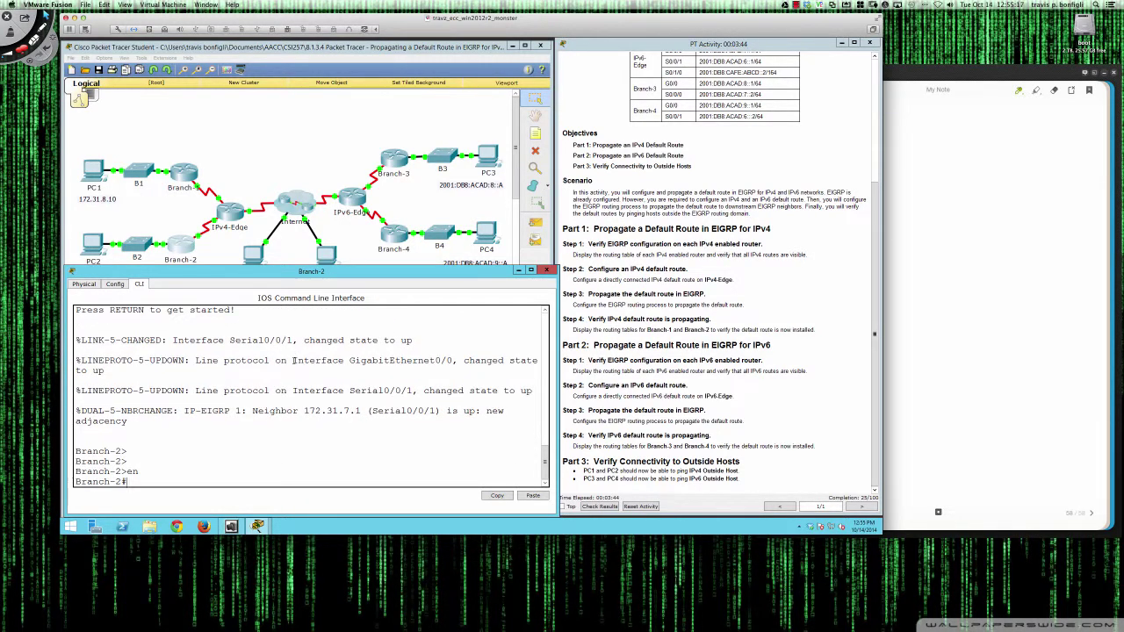
text(sh ip route)
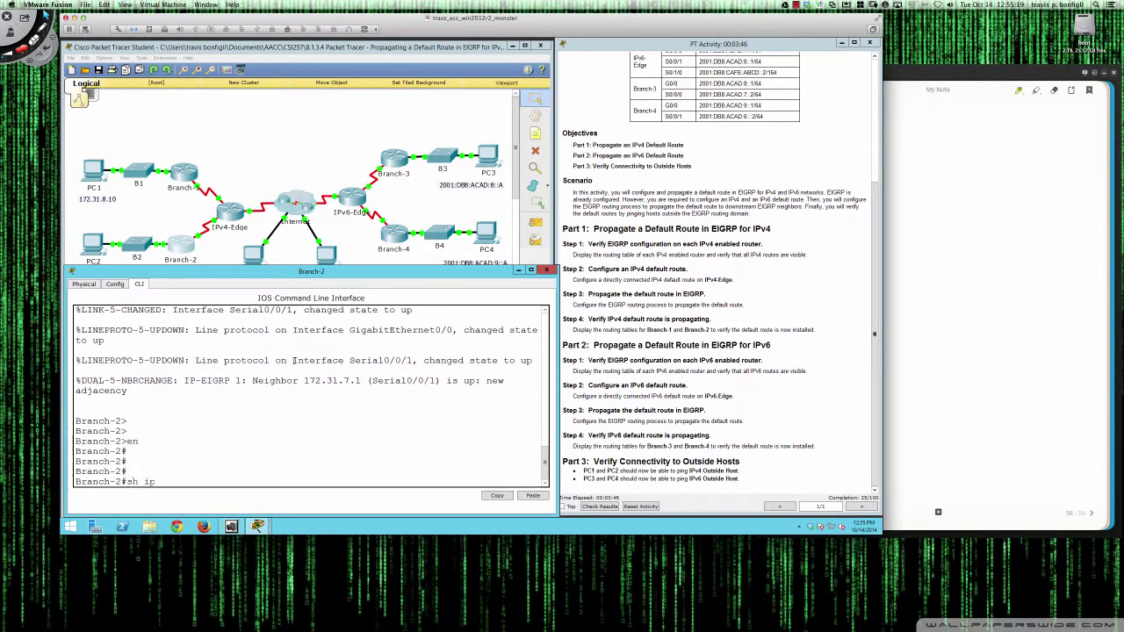
key(Return)
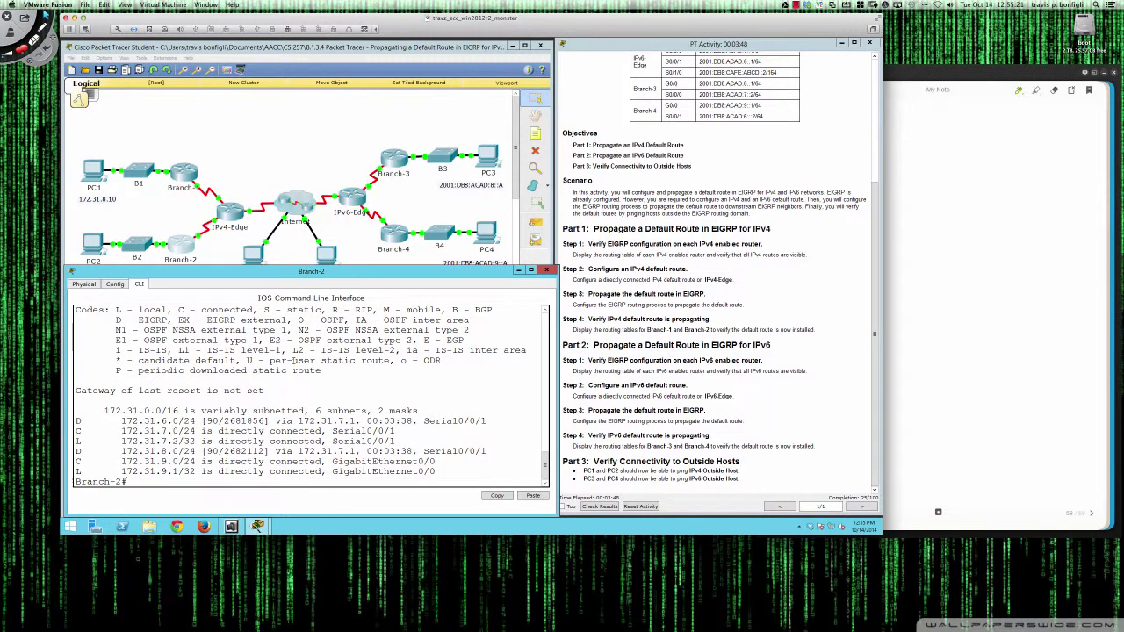
drag(267, 392, 100, 391)
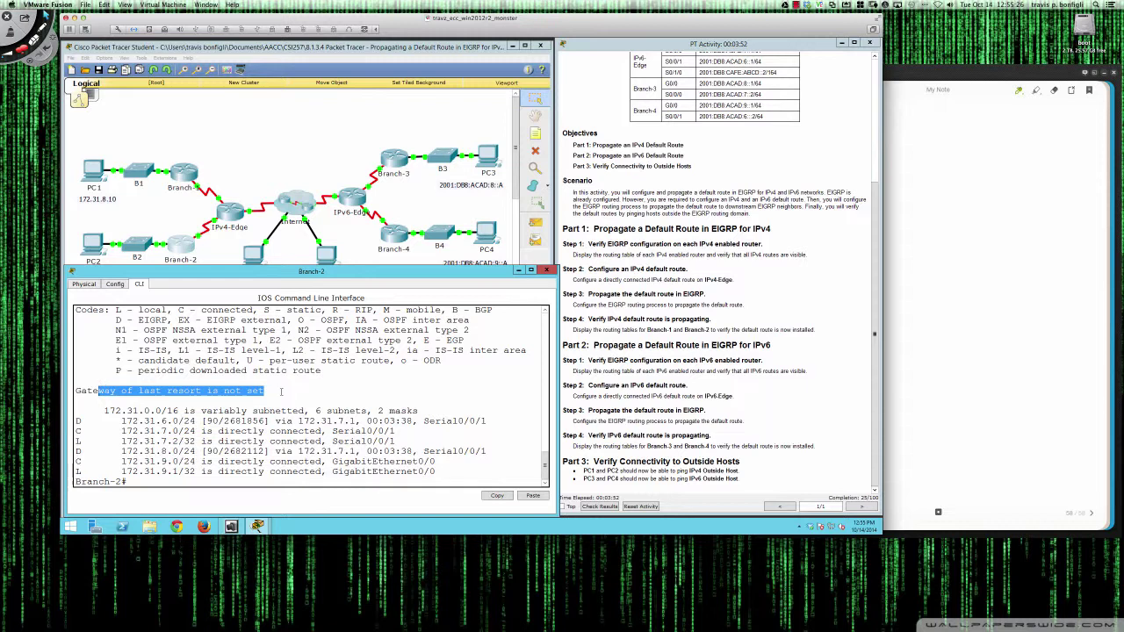
Step: On the IPv4-Edge router, enter EIGRP 1 configuration, list the redistribution sources and enable redistribution of static routes
click(227, 213)
click(228, 213)
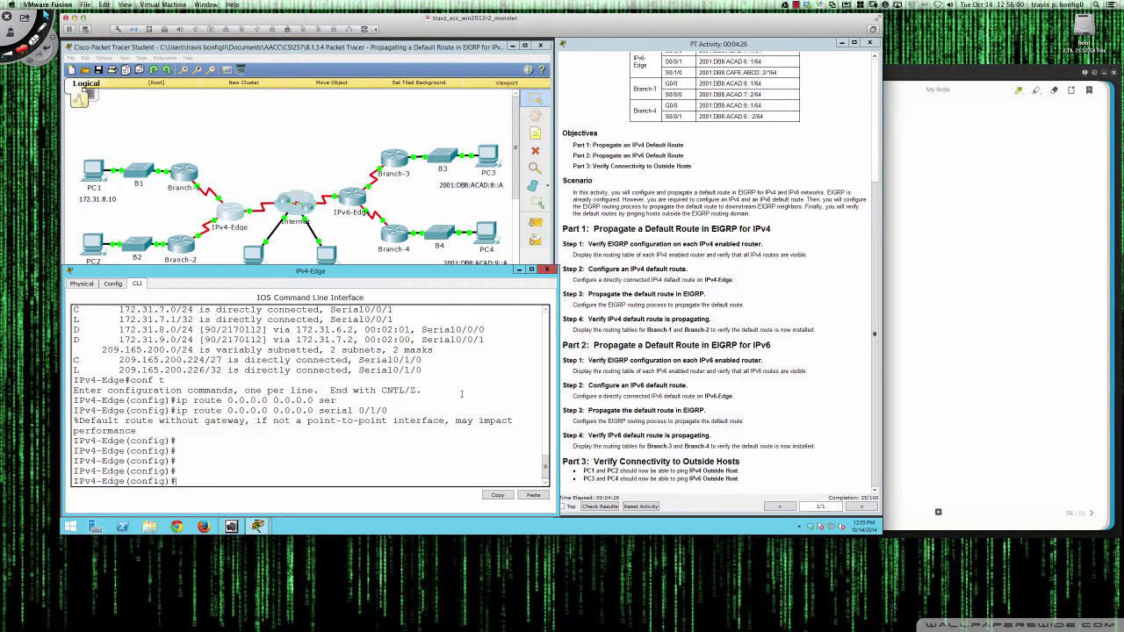
text(router eigrp 1)
key(Return)
key(Return)
key(Return)
key(Return)
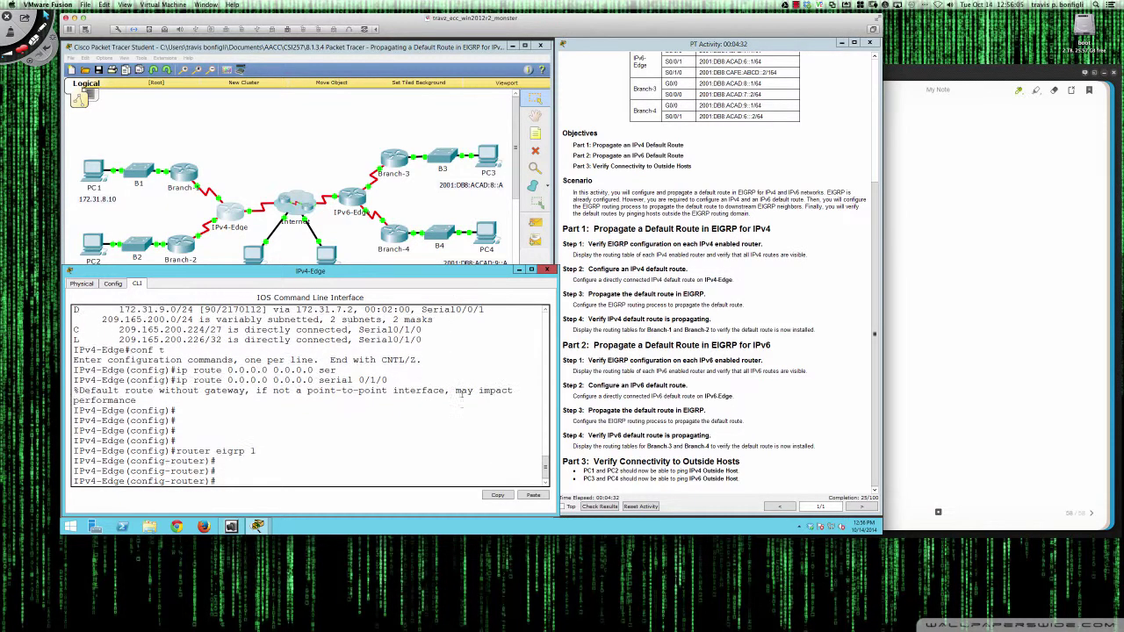
text(redi)
key(Tab)
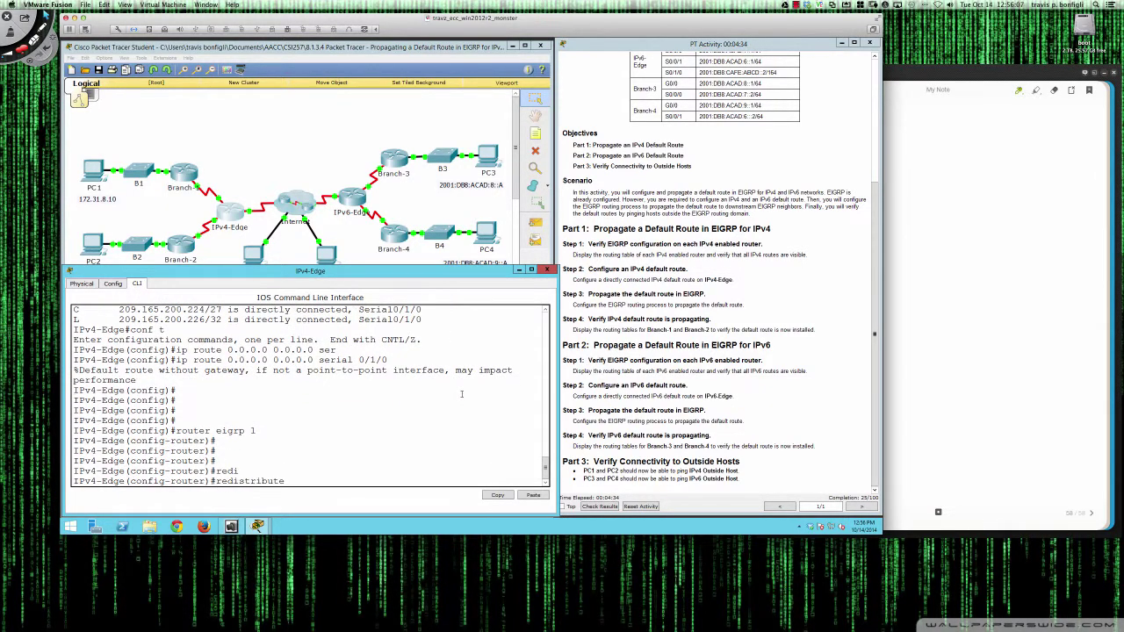
text(?stat)
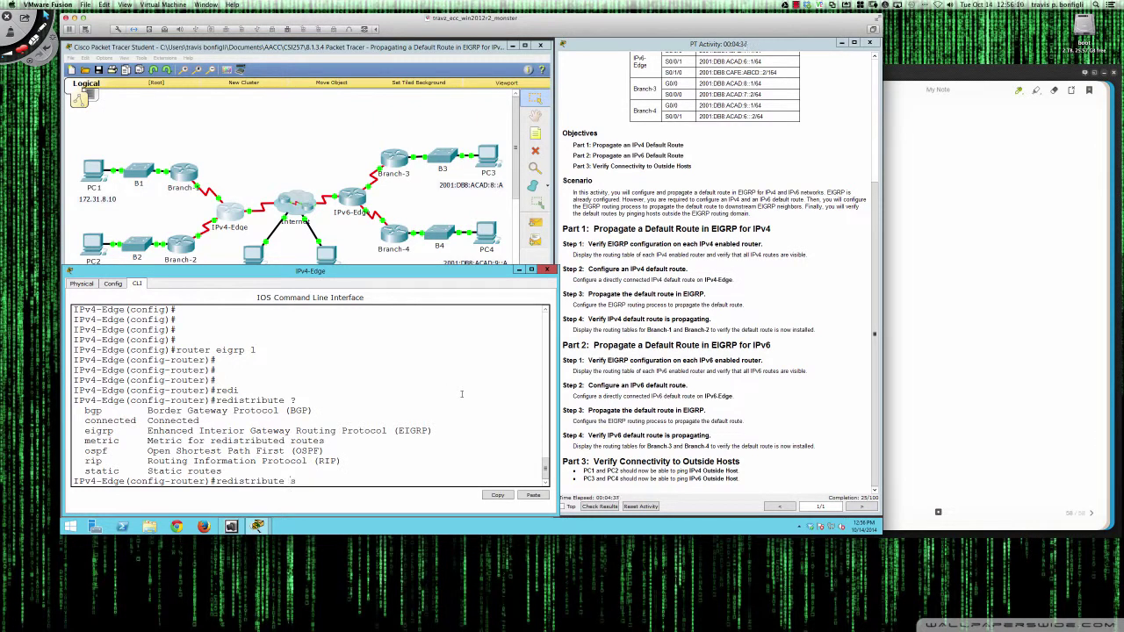
key(Tab)
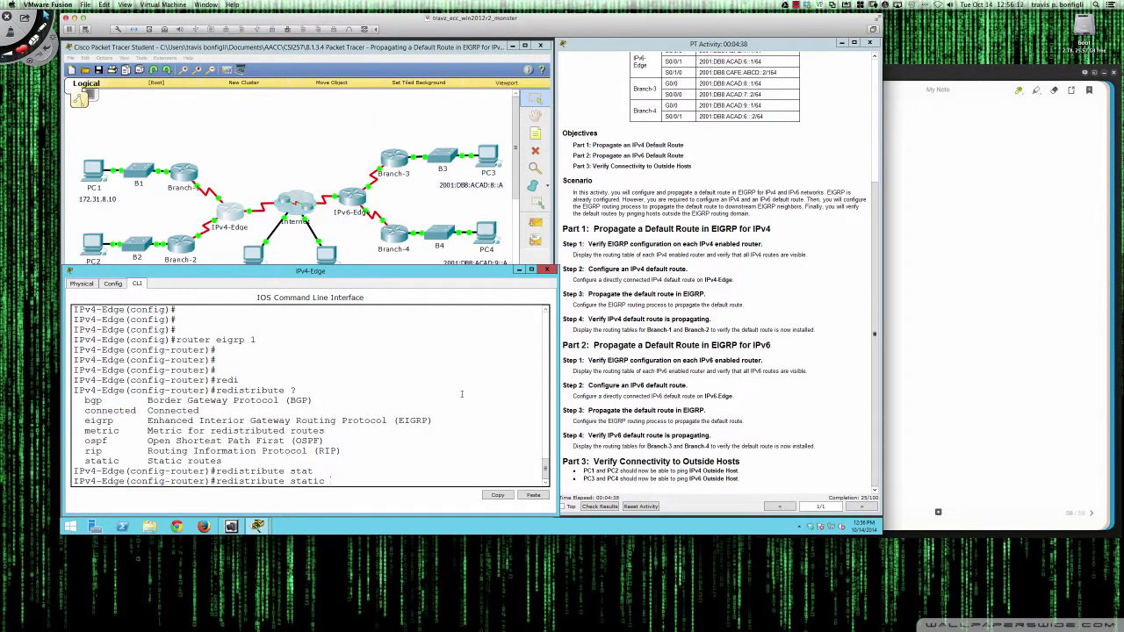
key(Return)
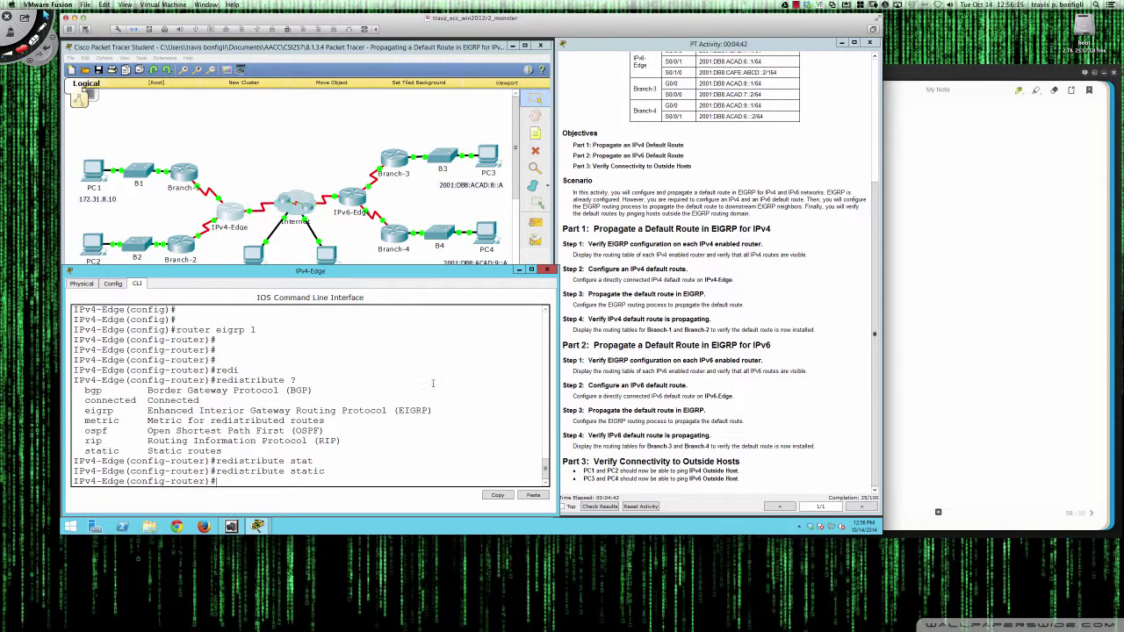
Step: Display the IPv4 routing table on Branch-1 and examine the gateway of last resort and the external EIGRP default route
click(185, 180)
click(211, 364)
key(Return)
key(Return)
key(Return)
text(ship route)
key(Return)
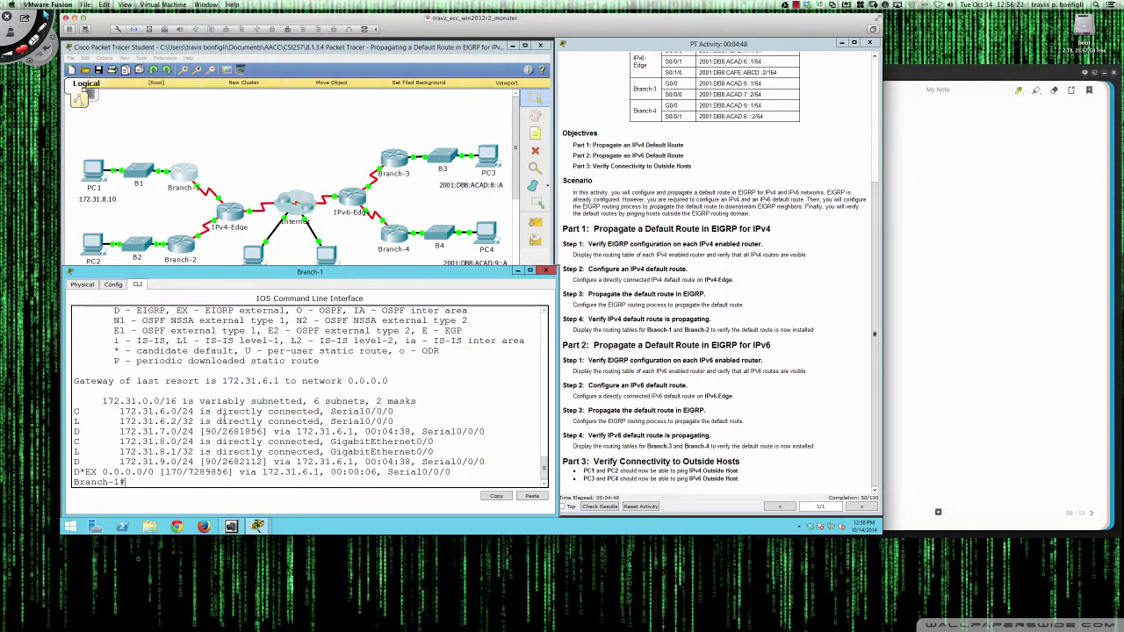
drag(74, 381, 389, 381)
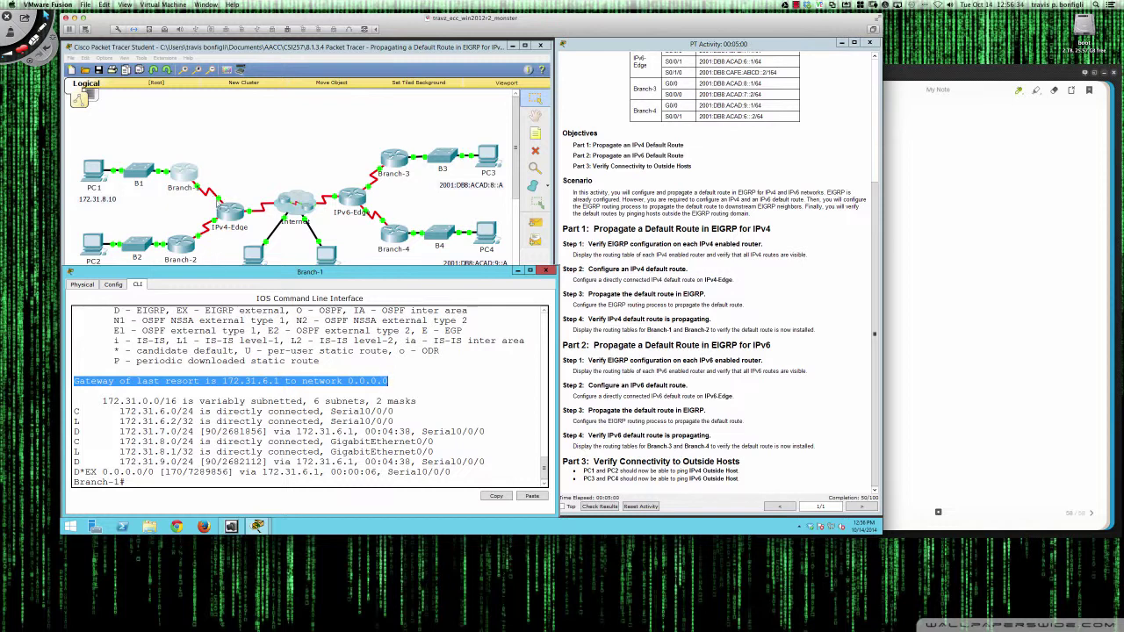
drag(75, 472, 451, 473)
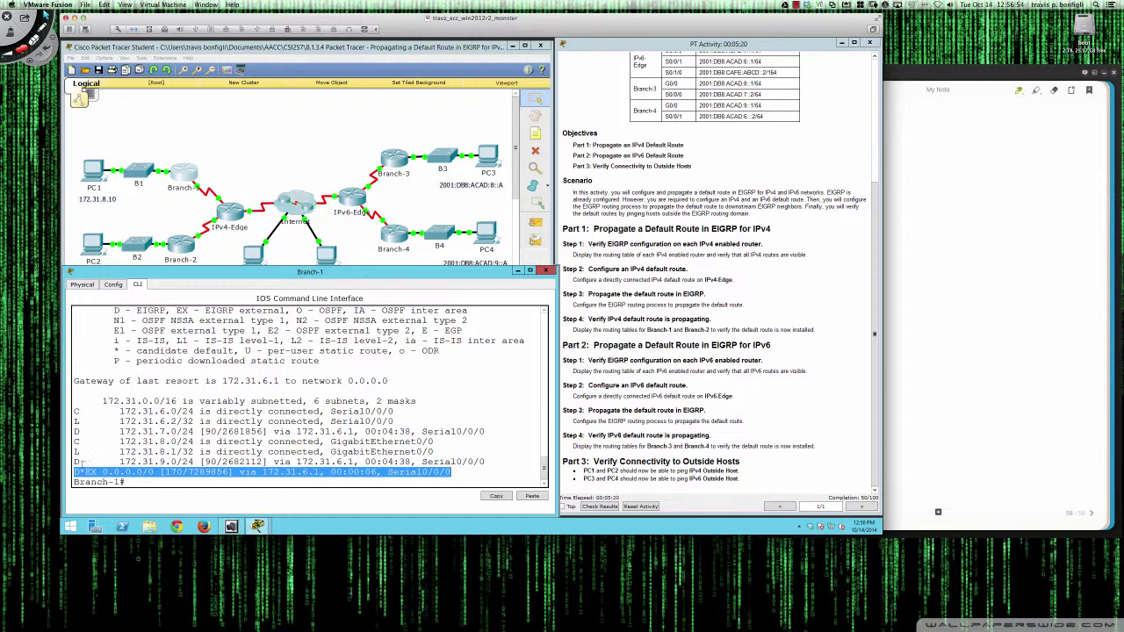
Step: Enter global configuration on Branch-1 and add a static default route, 0.0.0.0 0.0.0.0, out serial 0/0/0
click(187, 482)
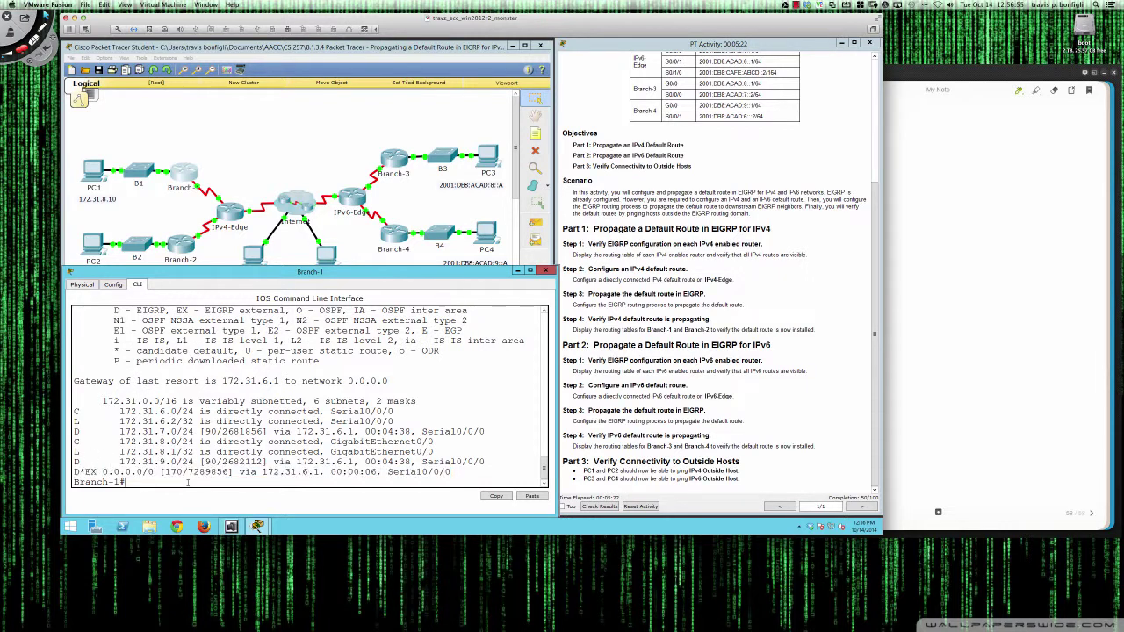
text(conf t)
key(Return)
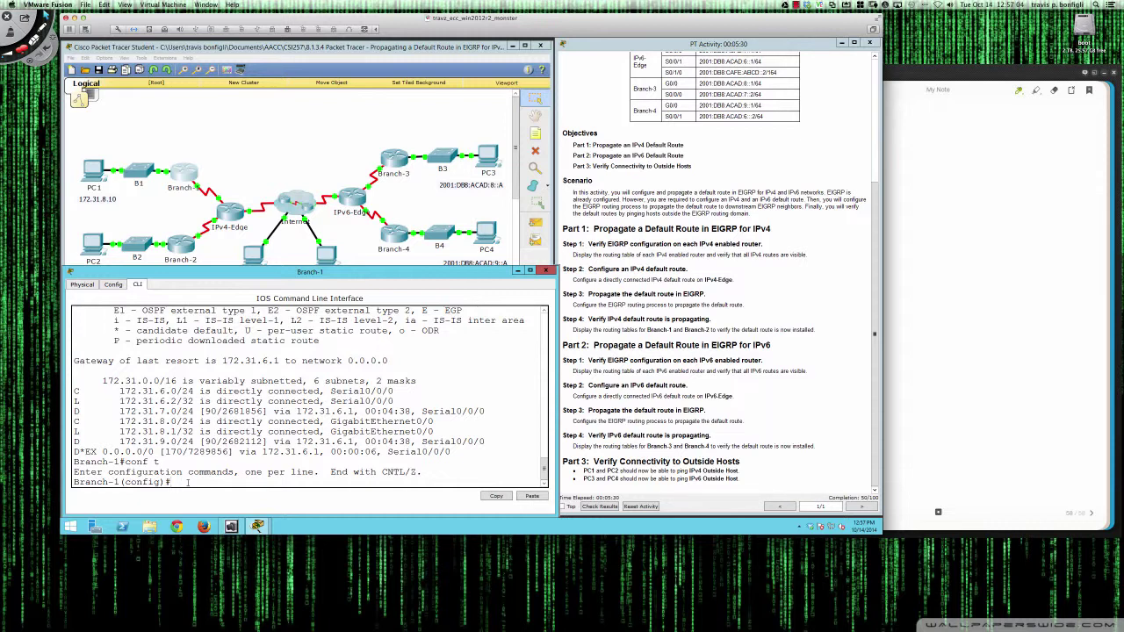
text(ip route 0.0.0.0 0.0.0.0 s)
key(Tab)
text(erial)
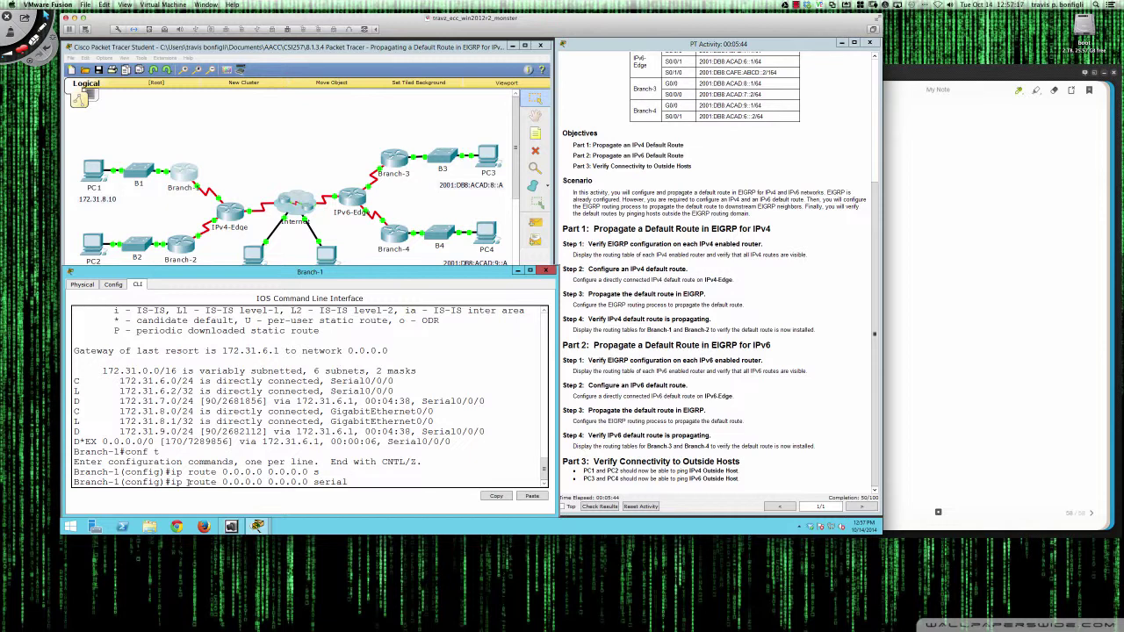
text( 0/0/0)
key(Return)
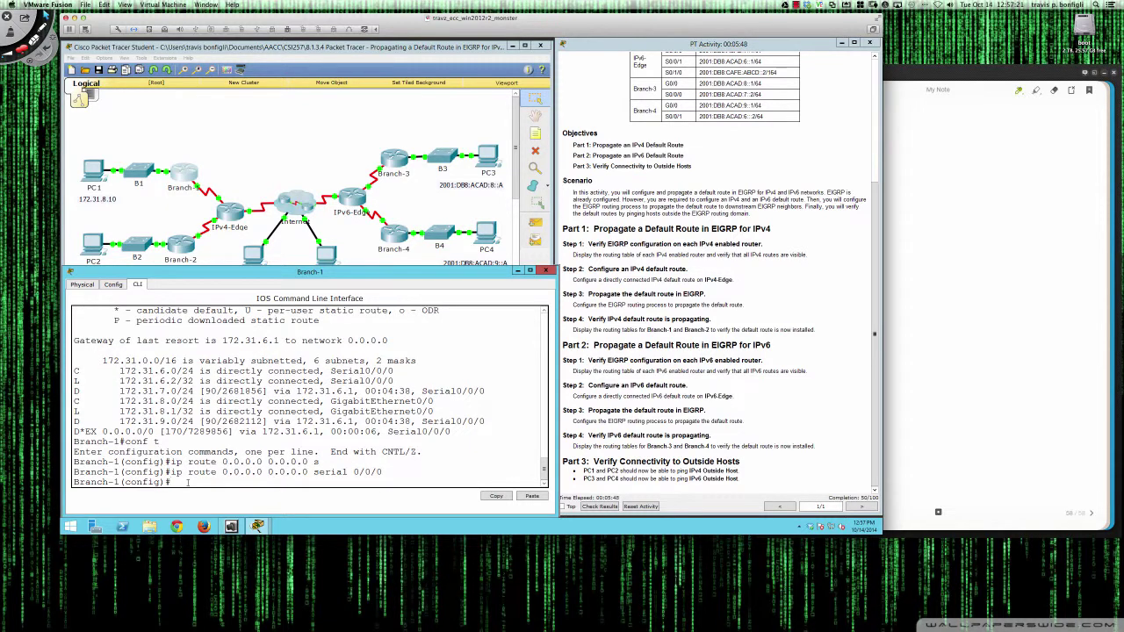
Step: Display Branch-1's IPv4 routing table from configuration mode and compare the static default route with the earlier external EIGRP one
key(Return)
key(Return)
key(Return)
text(do sh ip route)
key(Return)
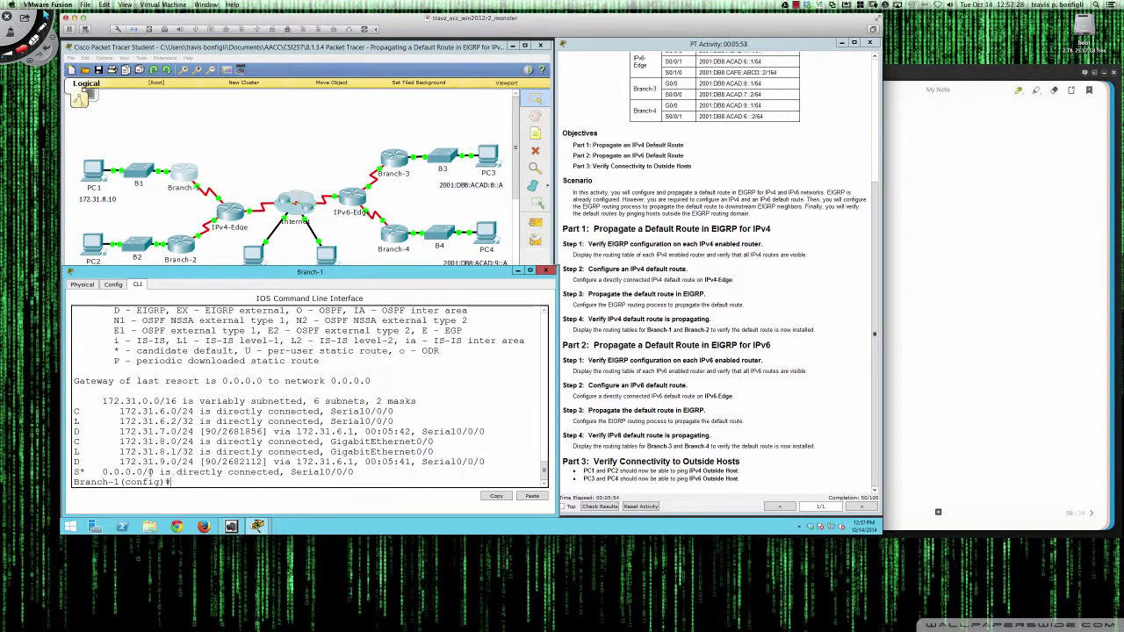
drag(74, 472, 355, 472)
scroll(268, 432, up, 5)
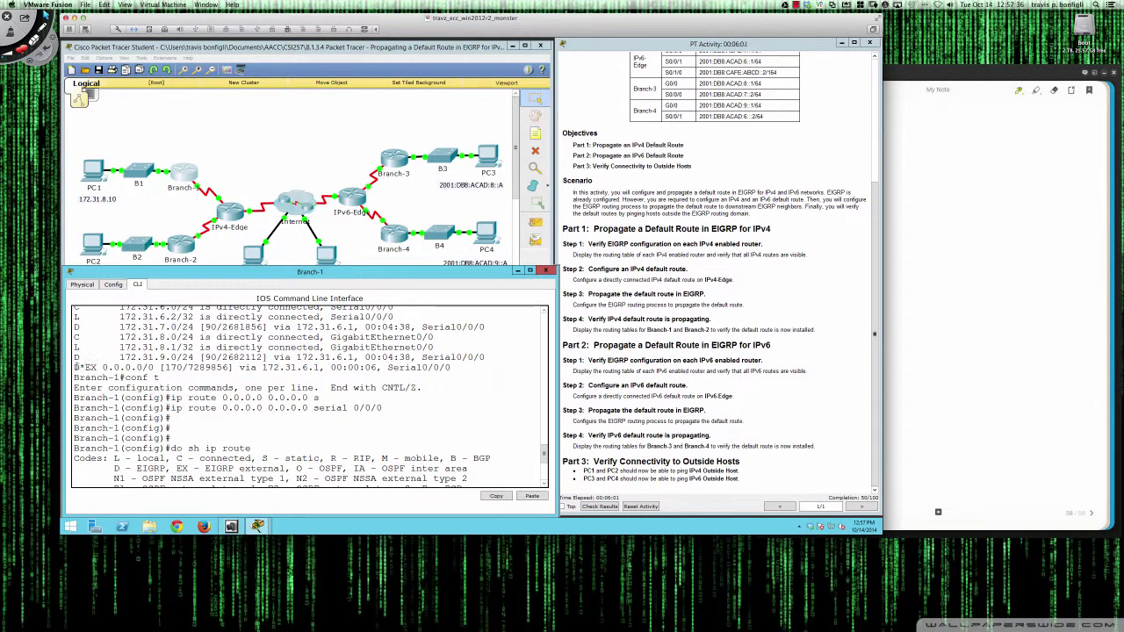
drag(73, 367, 185, 367)
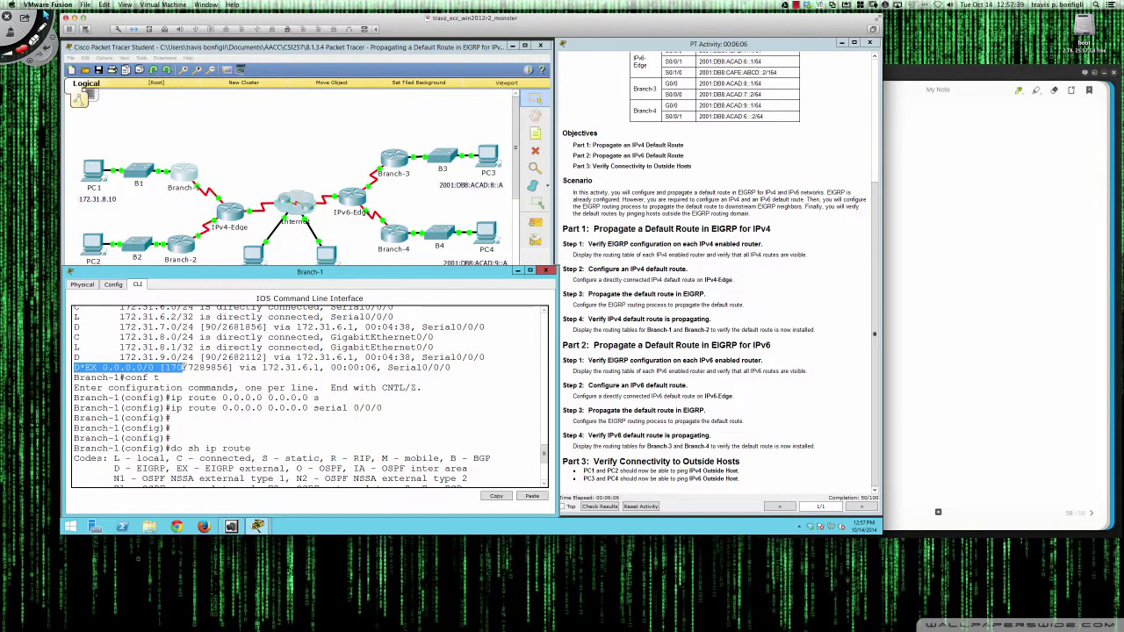
scroll(193, 395, down, 5)
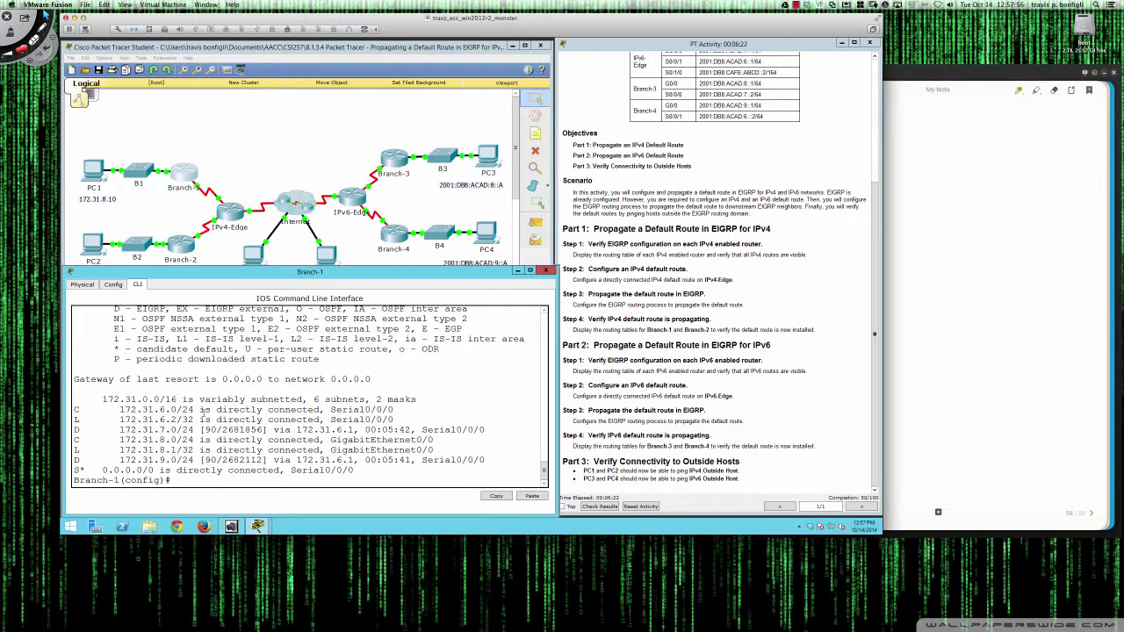
Step: Query the help for Branch-1's serial 0/0/0 default route command and review the external EIGRP default's administrative distance and metric
text(ip route 0.0.0.0 0.0.0.0 serial 0/0/0)
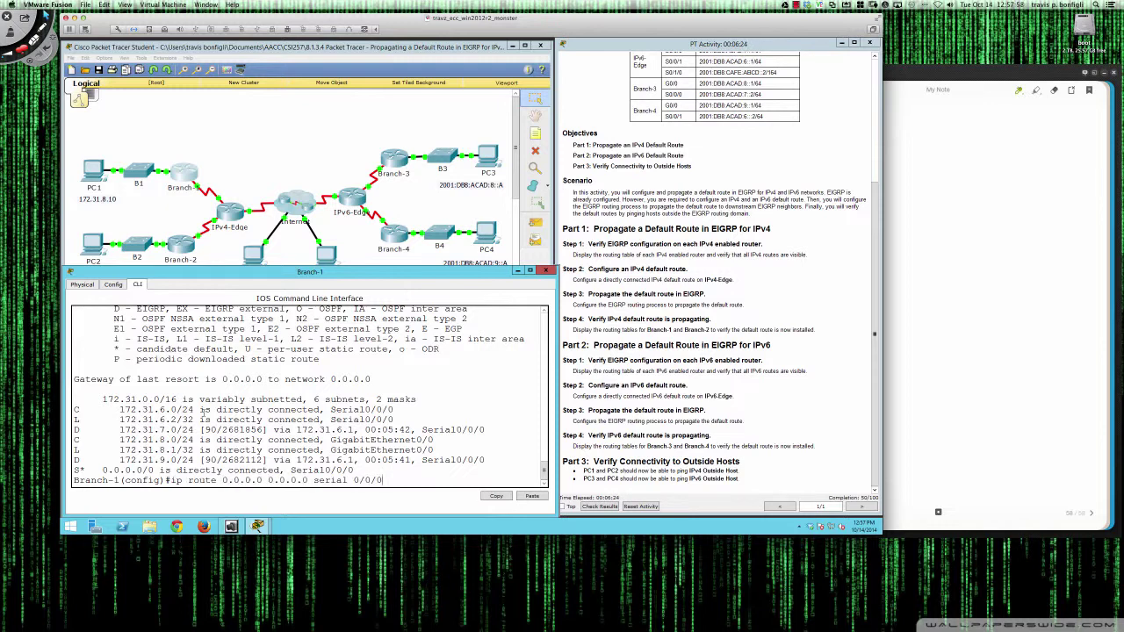
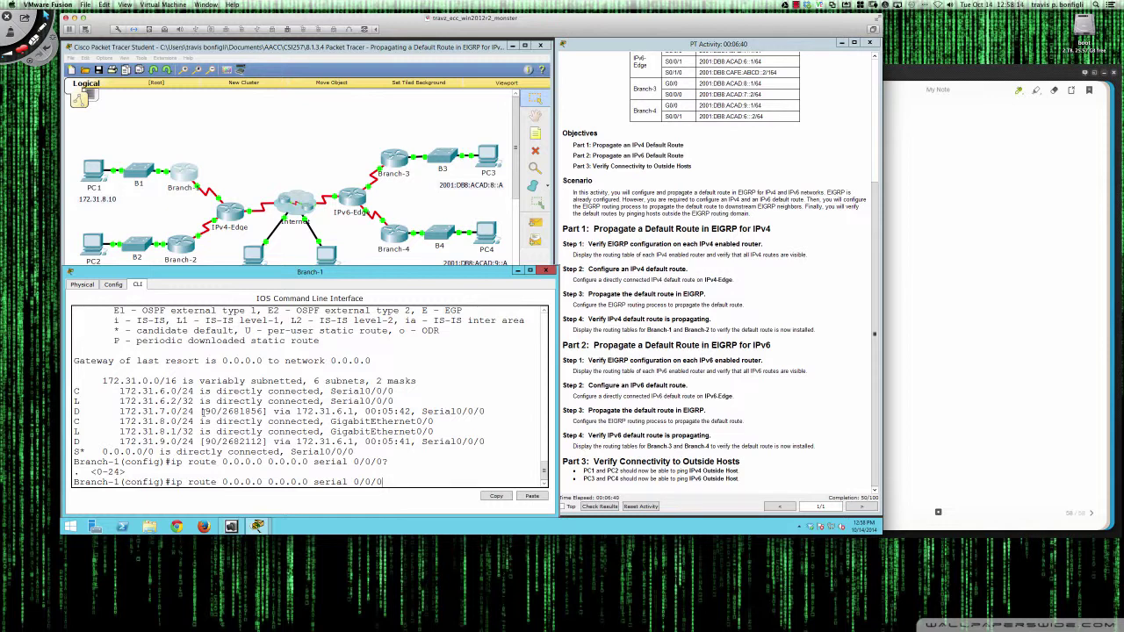
scroll(202, 411, up, 5)
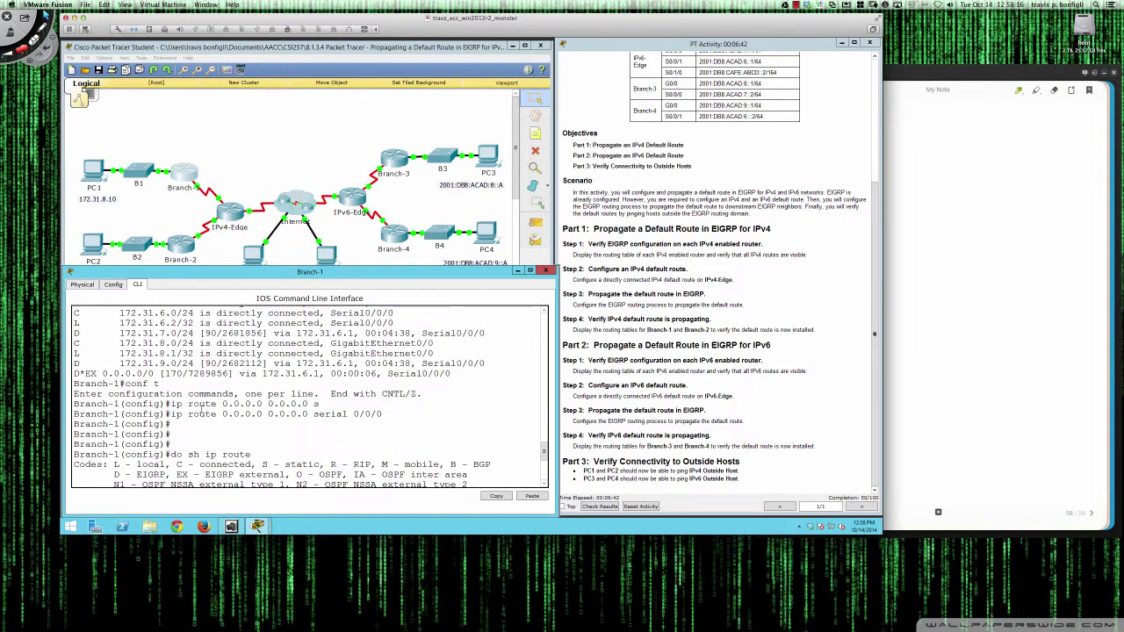
drag(74, 373, 233, 374)
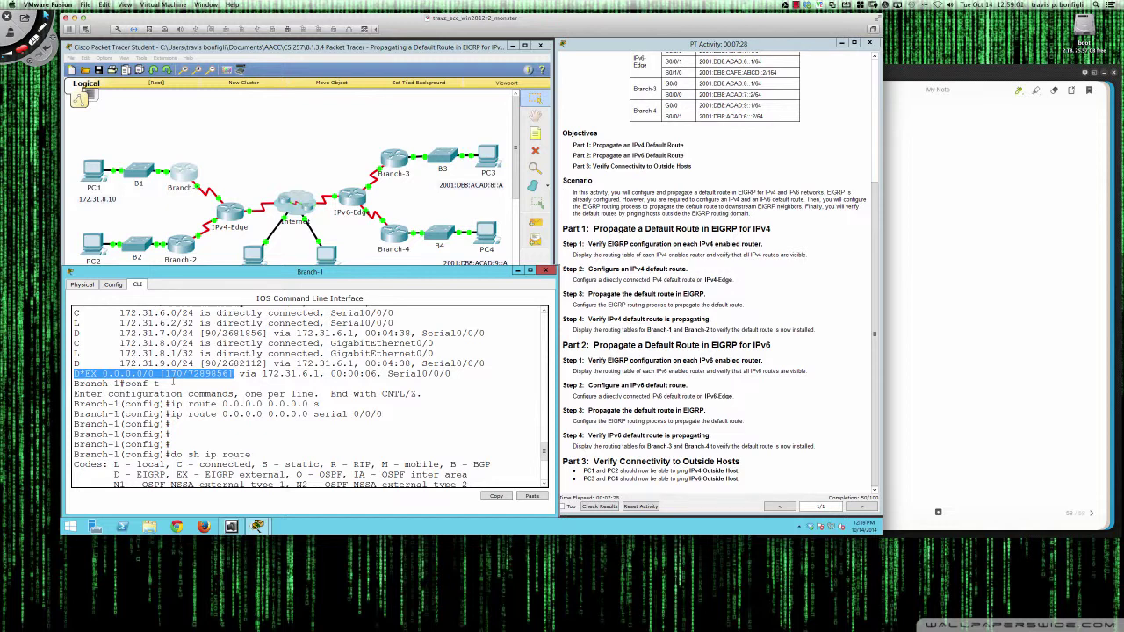
Step: Remove the static default route out serial 0/0/0 from Branch-1 and display its IPv4 routing table again
scroll(173, 383, down, 7)
key(Up)
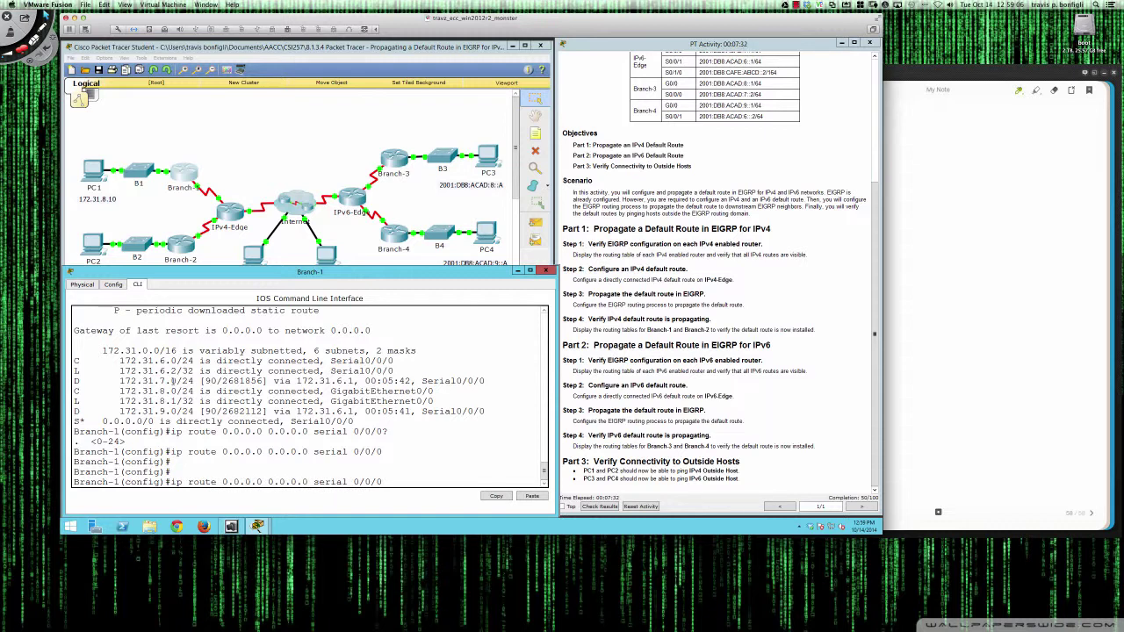
text(no)
key(Return)
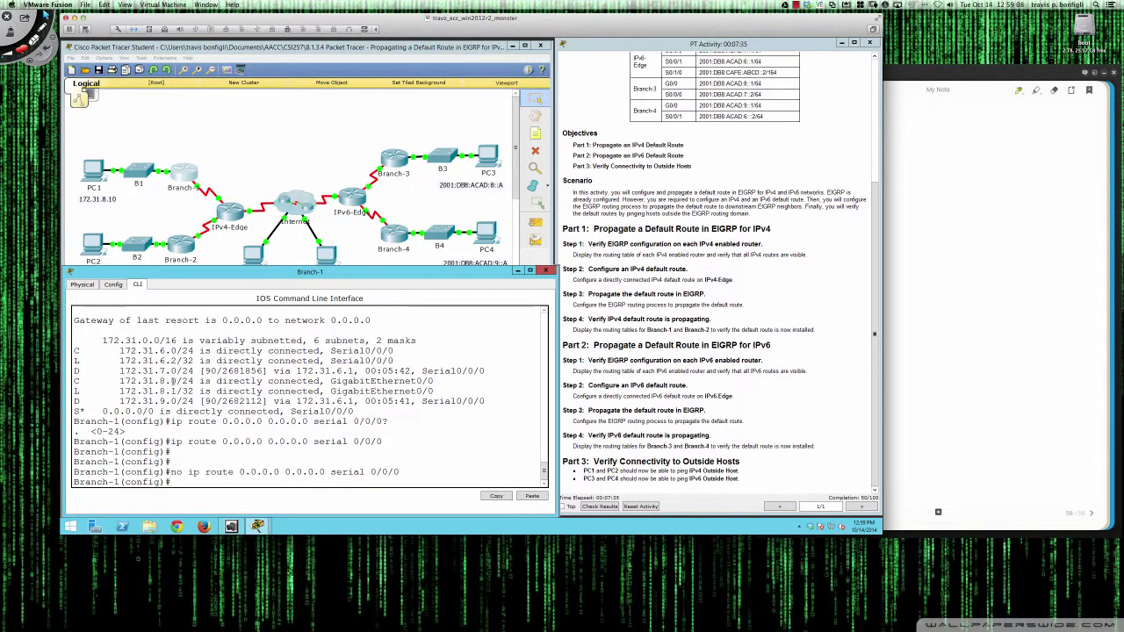
text(do sh ip ro)
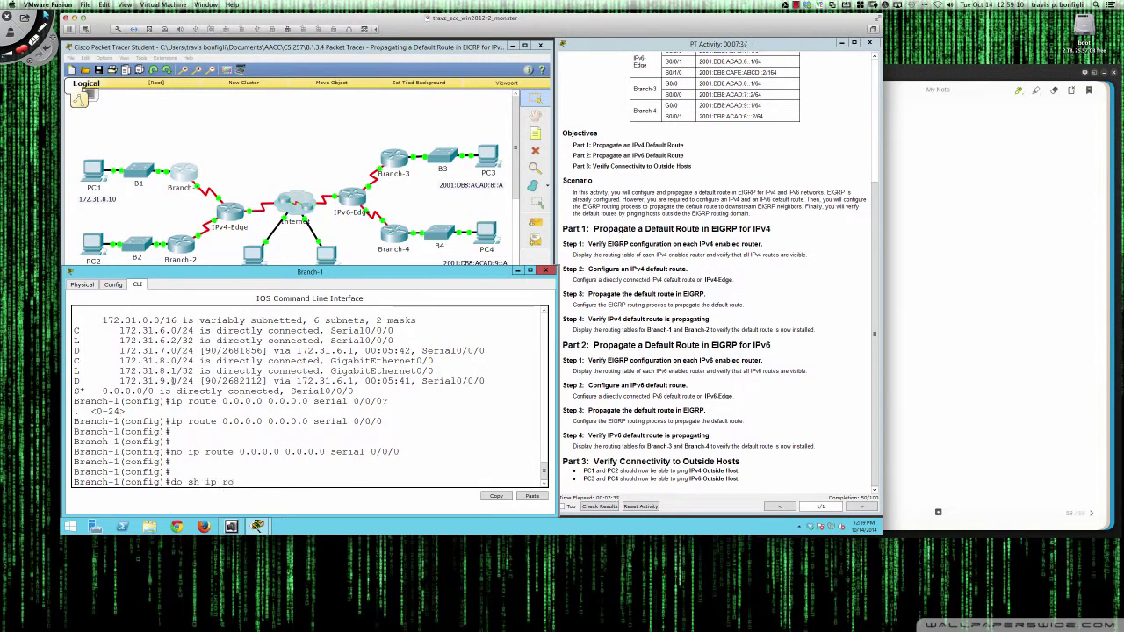
key(Return)
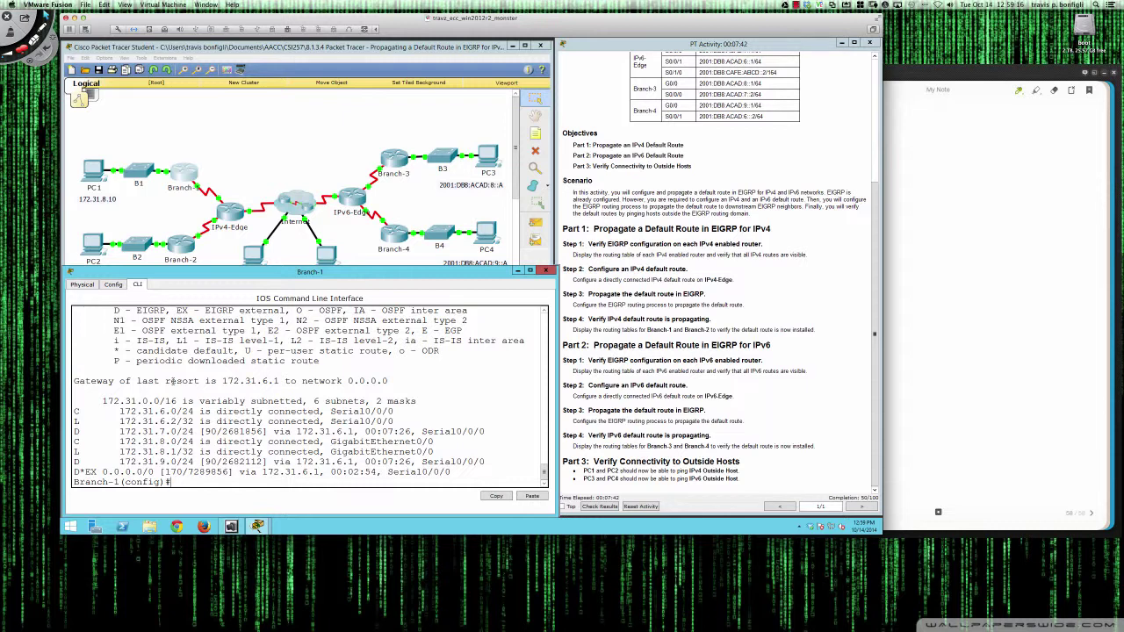
Step: Enter EIGRP 1 configuration on Branch-1 and disable redistribution of static routes
text(router eigrp 1)
key(Return)
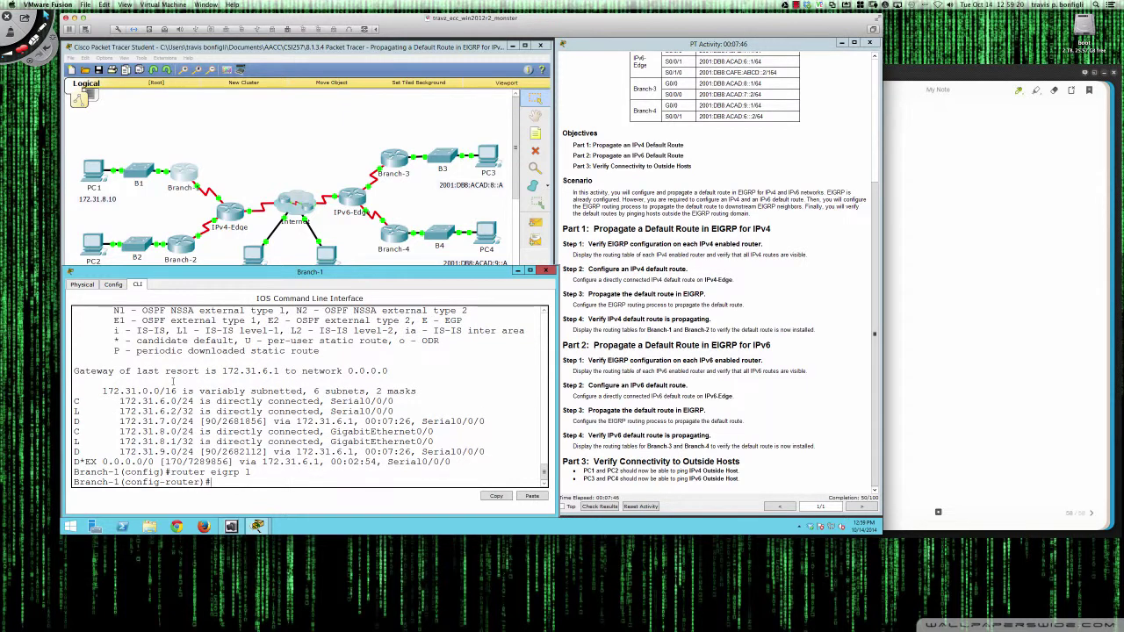
key(Return)
key(Return)
key(Return)
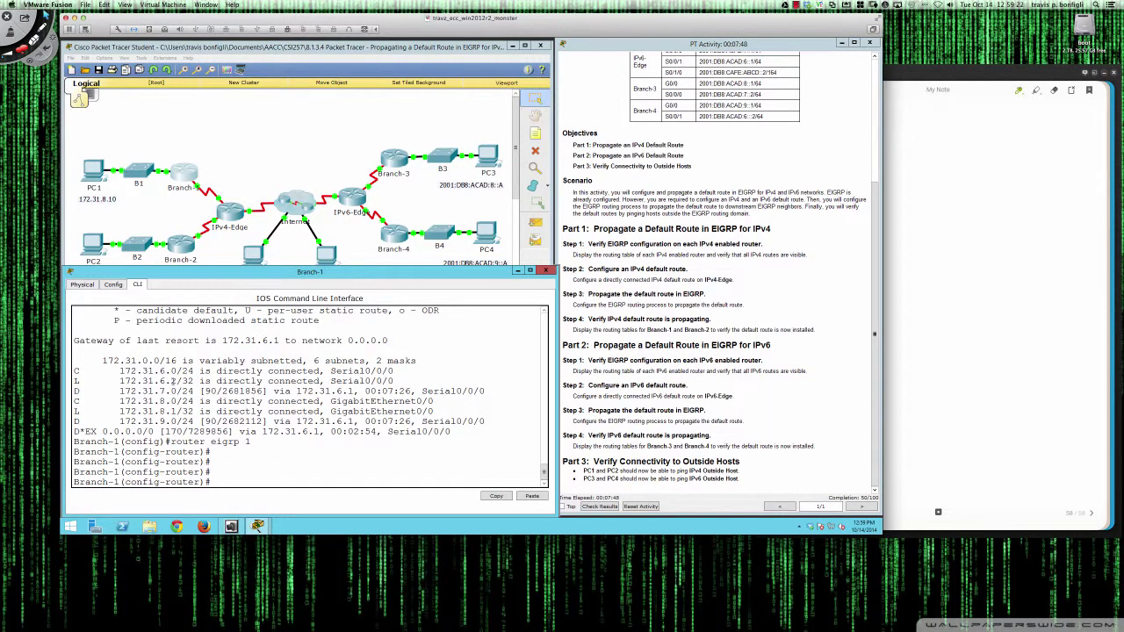
text(no redis stat)
key(Return)
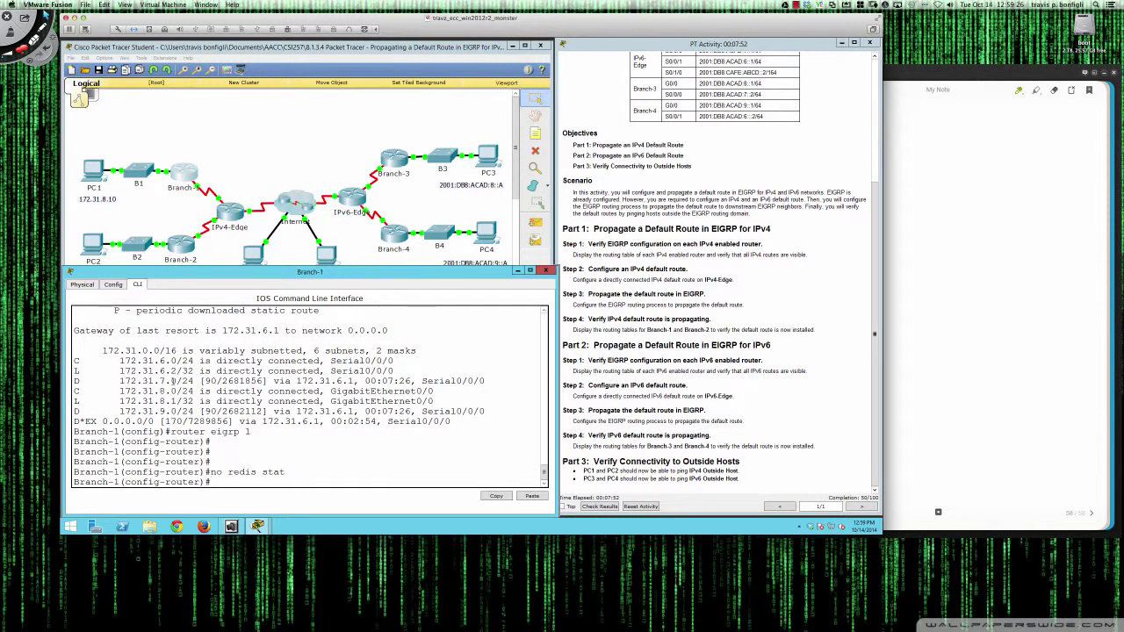
key(Return)
key(Return)
key(Return)
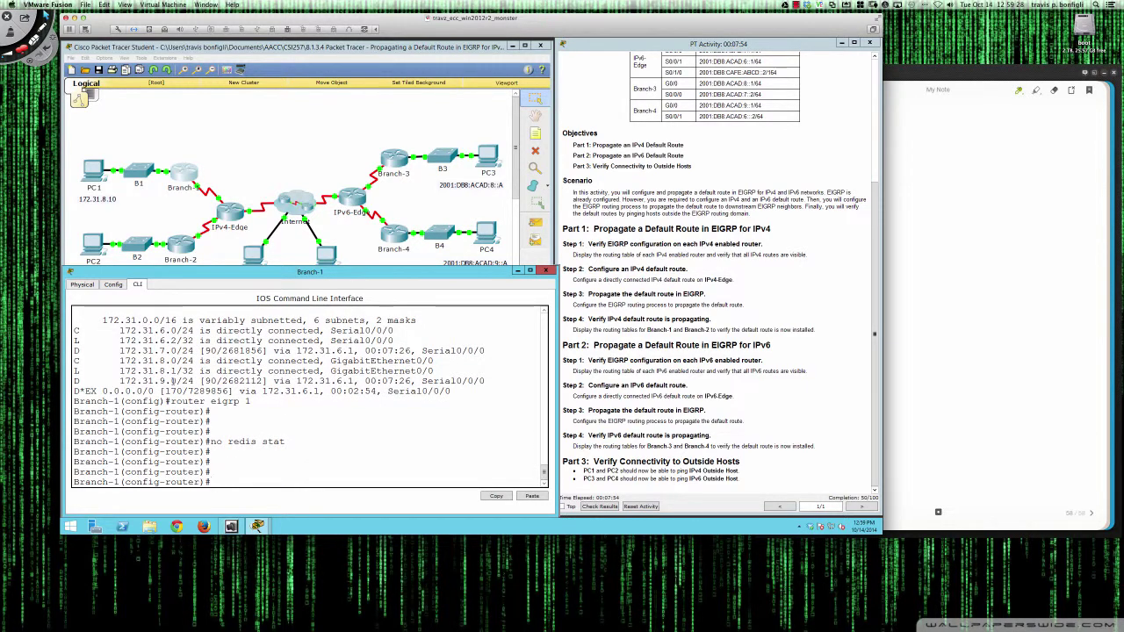
Step: Return to the IPv4-Edge command line and remove static route redistribution from EIGRP 1
click(234, 212)
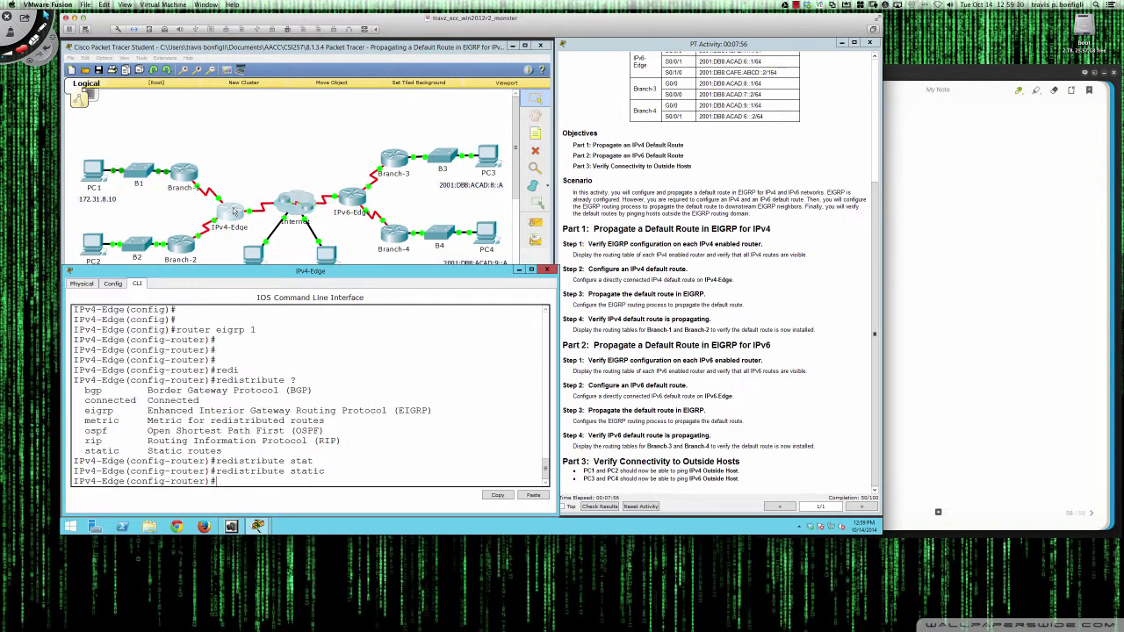
key(Up)
text(no)
key(Return)
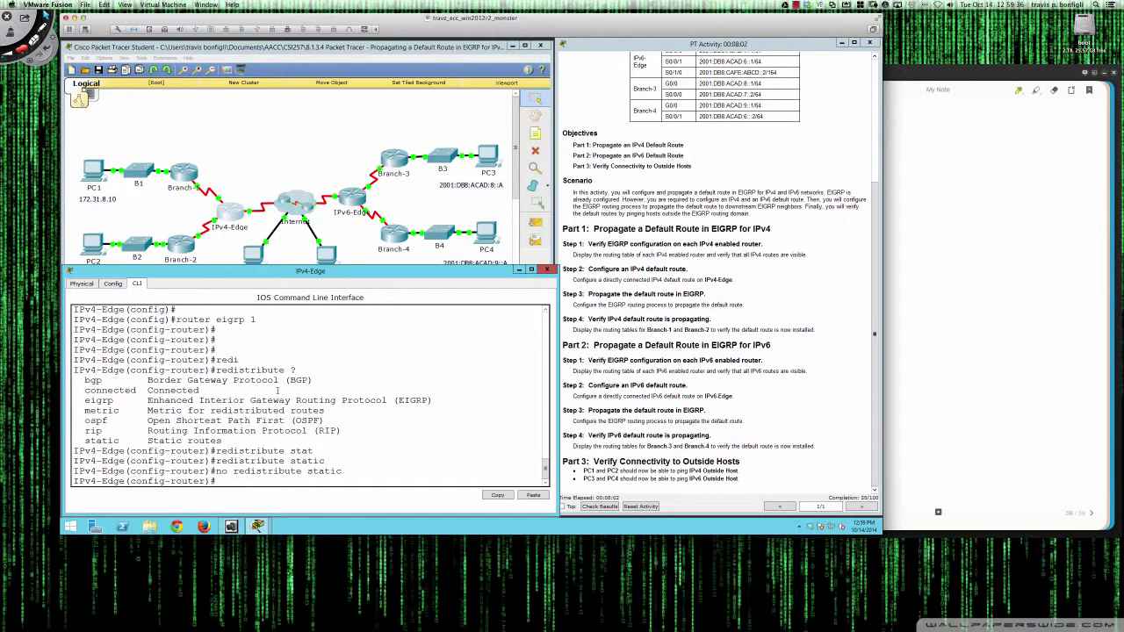
Step: Return to Branch-1 and display its IPv4 routing table to check whether the default route is still learned
click(180, 180)
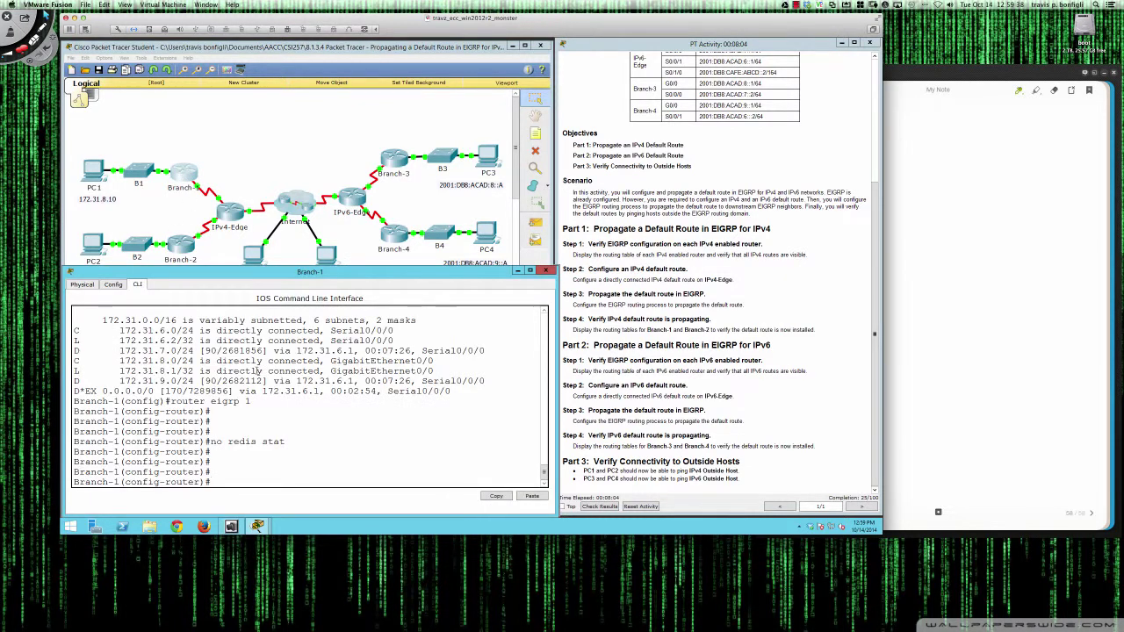
key(Return)
key(Return)
key(Return)
text(do )
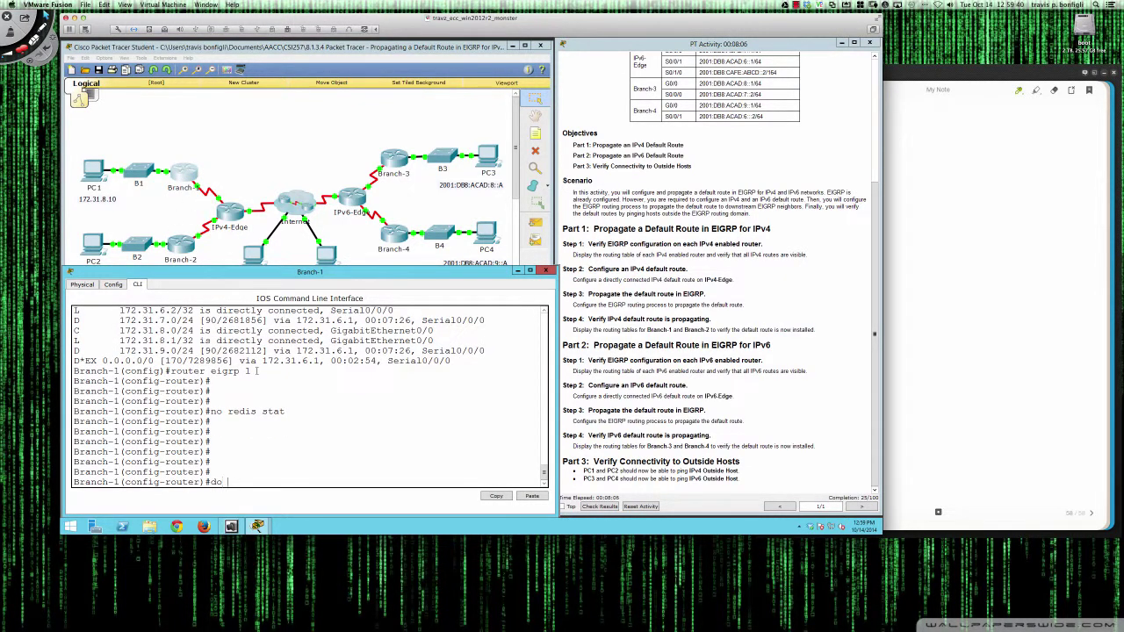
text(sh ip ro)
key(Return)
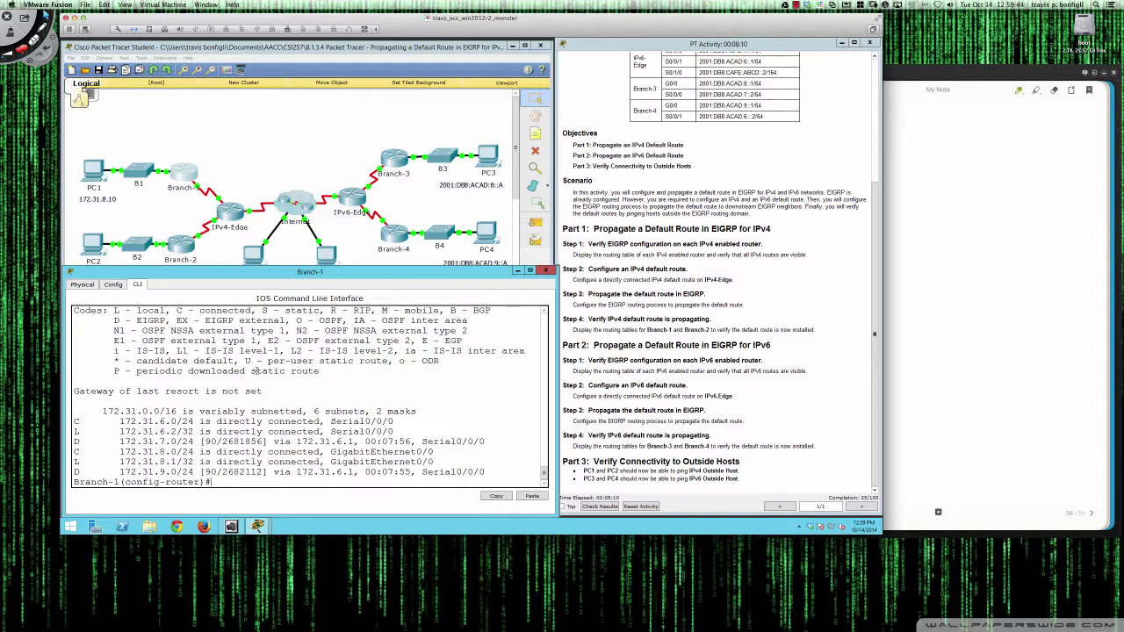
Step: Return to the IPv4-Edge command line and try to set the EIGRP redistribution metric to 1 1 1 1 1, consulting the command help
click(224, 216)
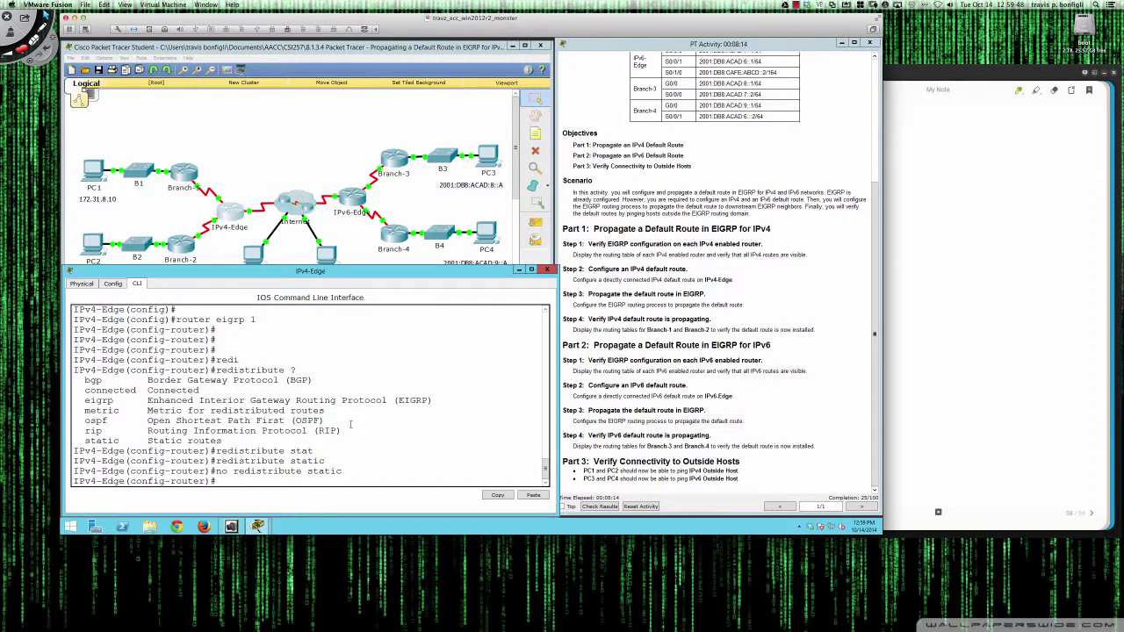
text(redi)
key(Tab)
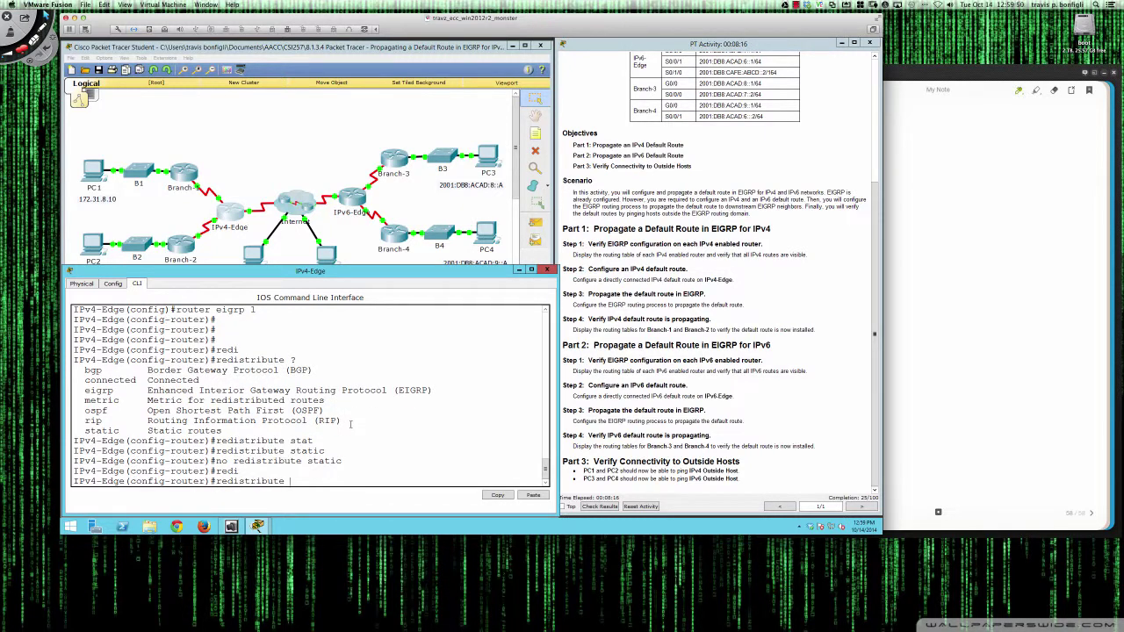
text(?)
text(me)
key(Tab)
text(?)
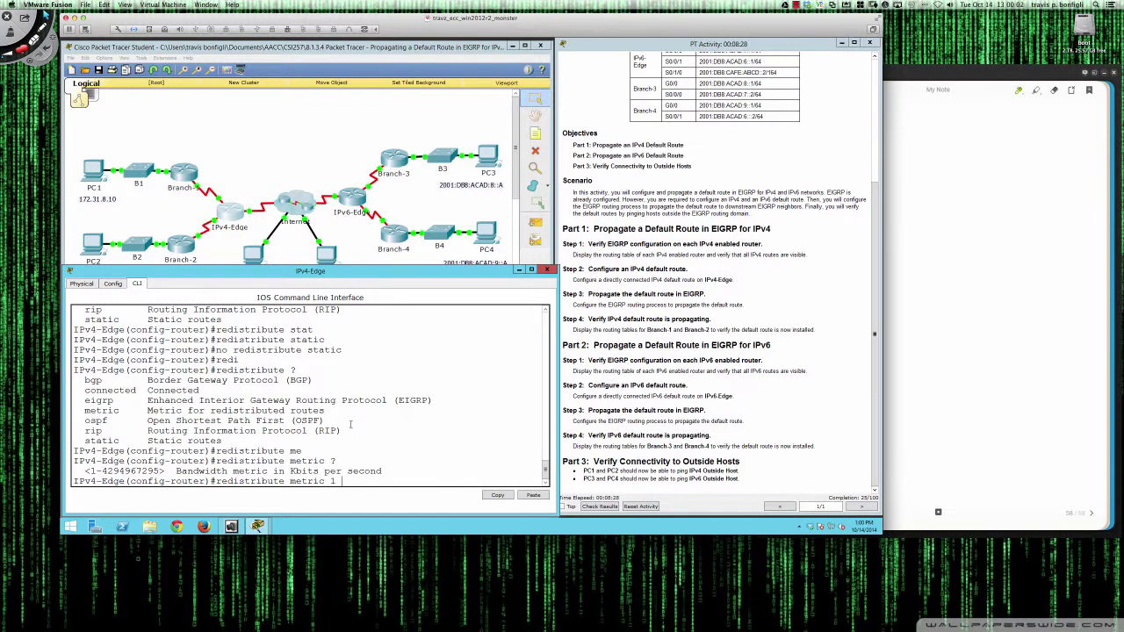
text(?)
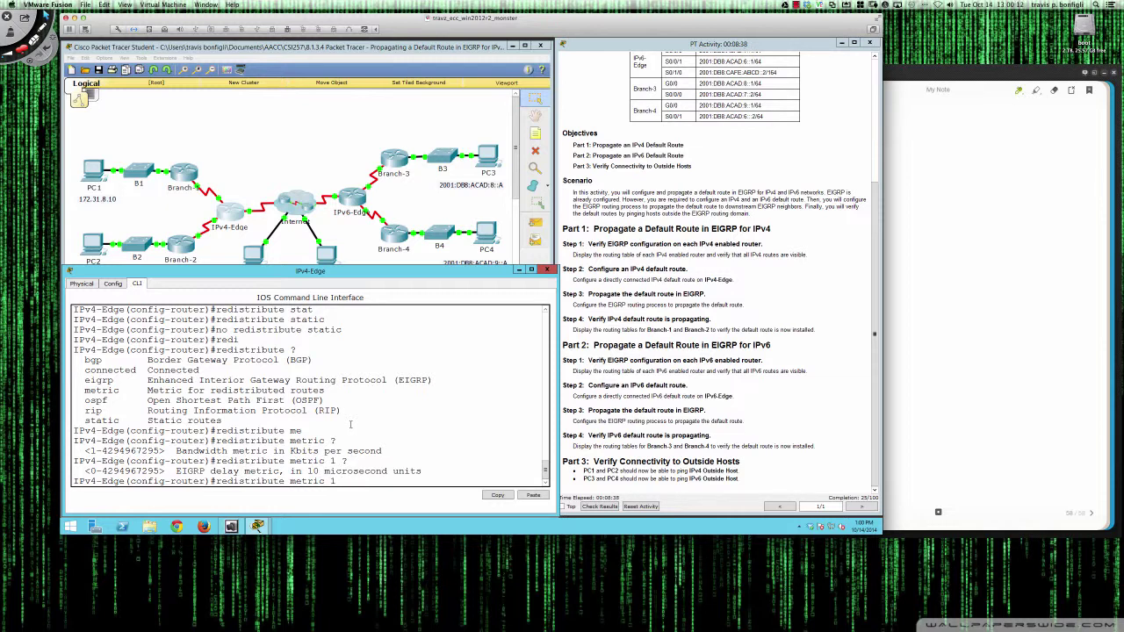
text(1)
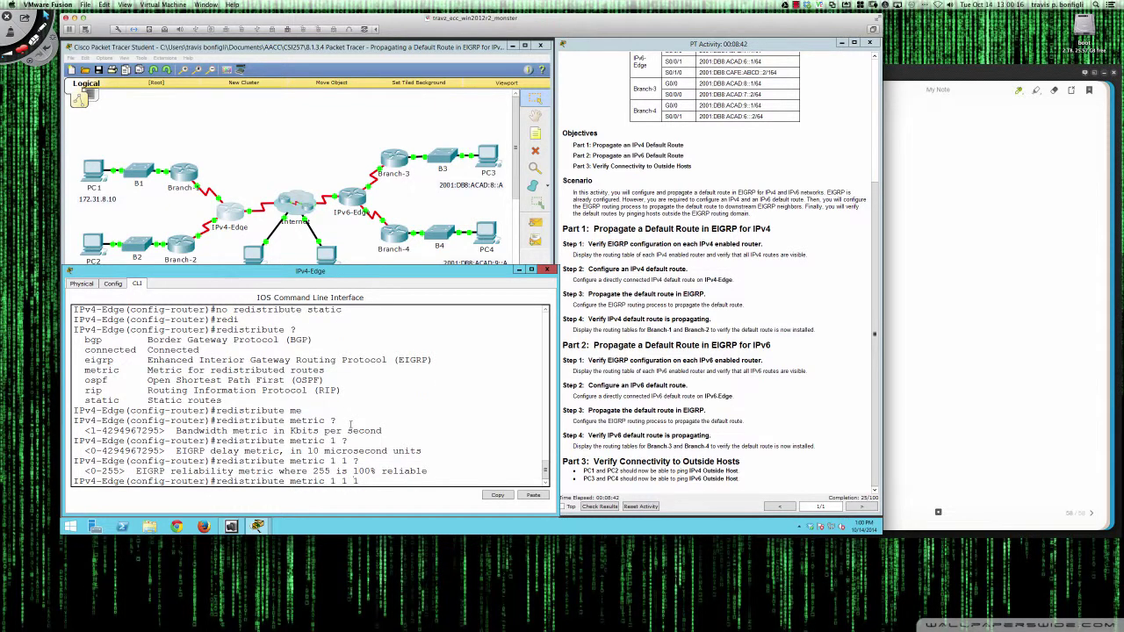
text( ?1 1 1 ?)
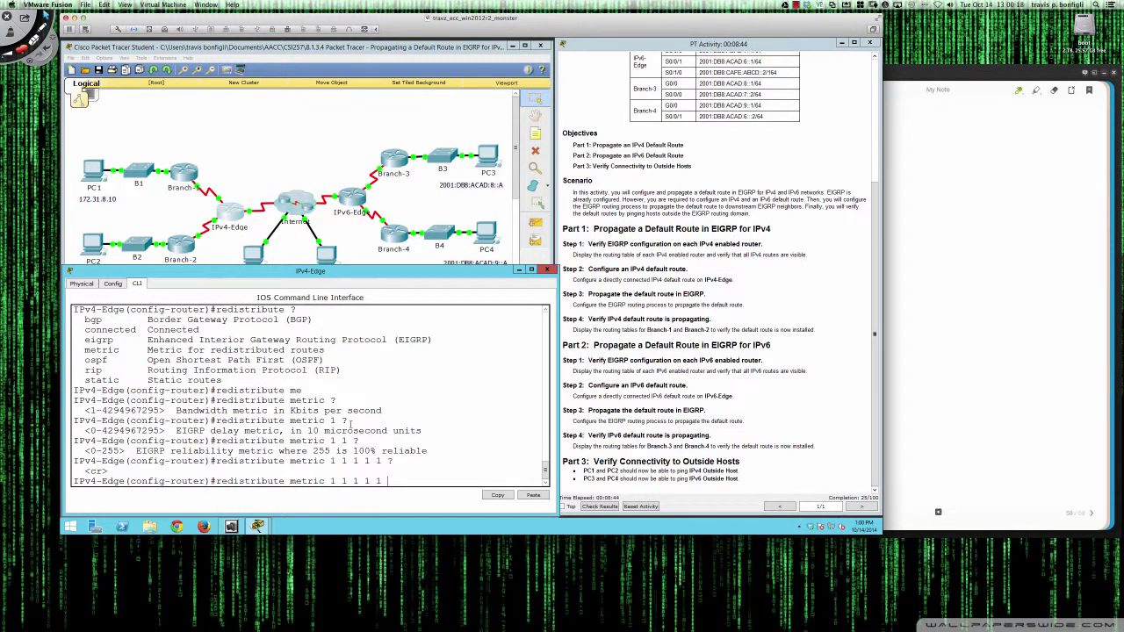
key(Return)
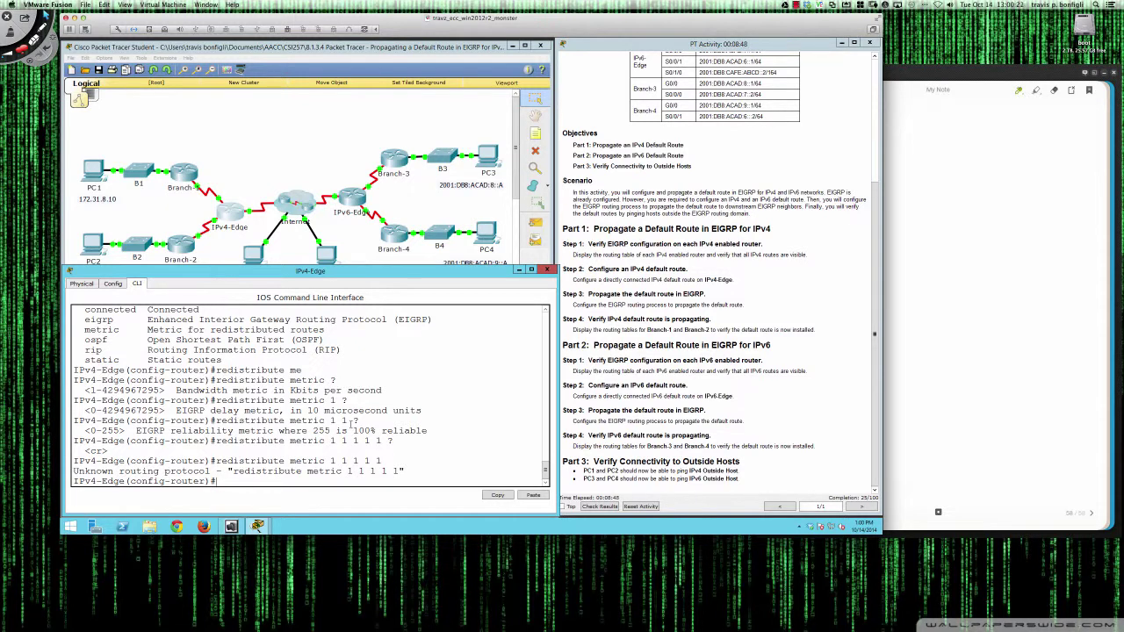
Step: Check the command help for the final metric value and try the redistribution metric 1 1 1 1 1500 on IPv4-Edge
key(Up)
text(?)
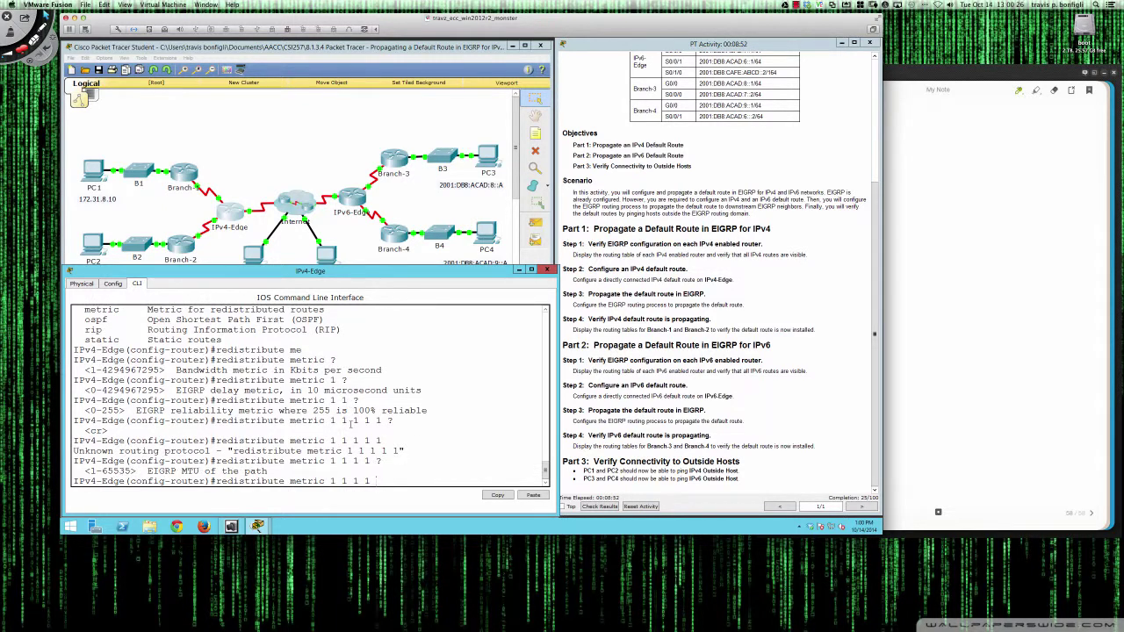
text(1)
text(500 ?)
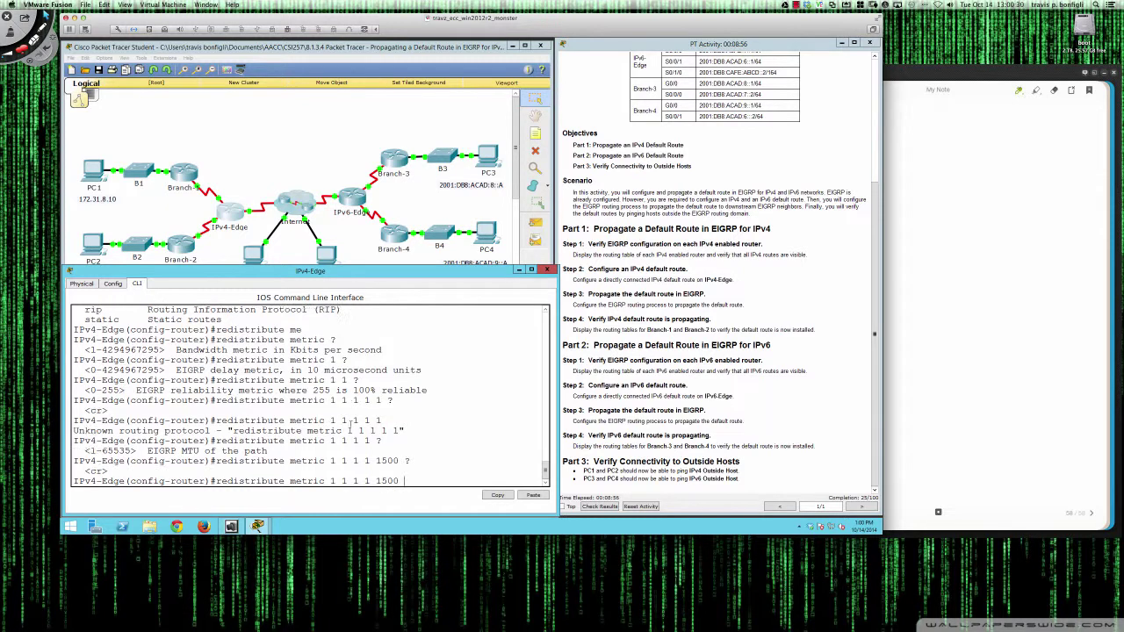
key(Return)
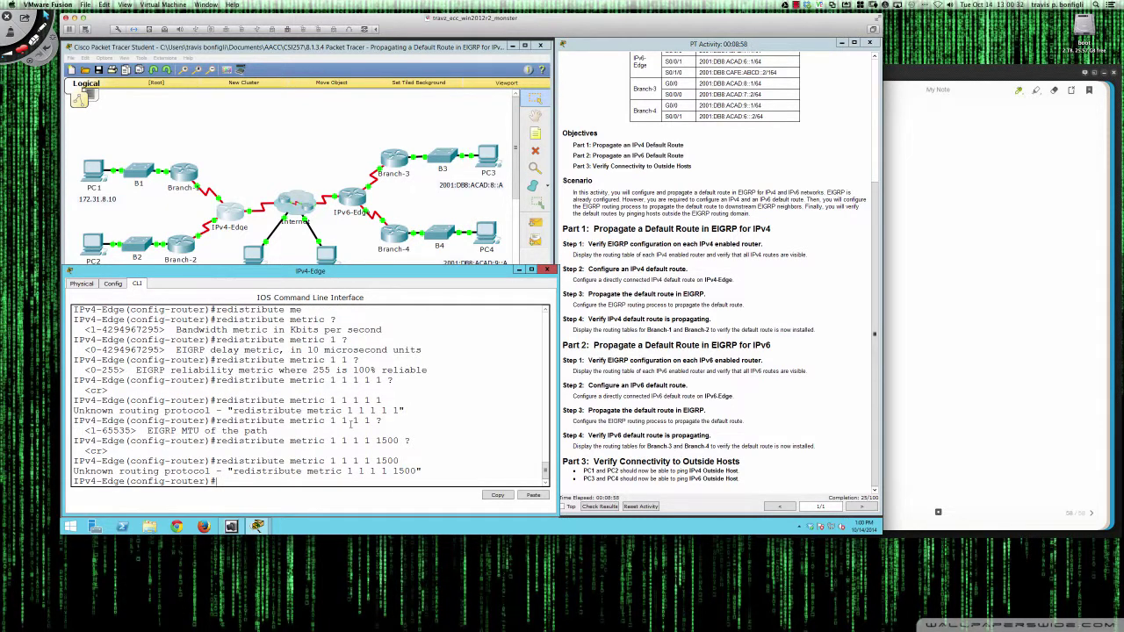
key(Up)
text(eigrp)
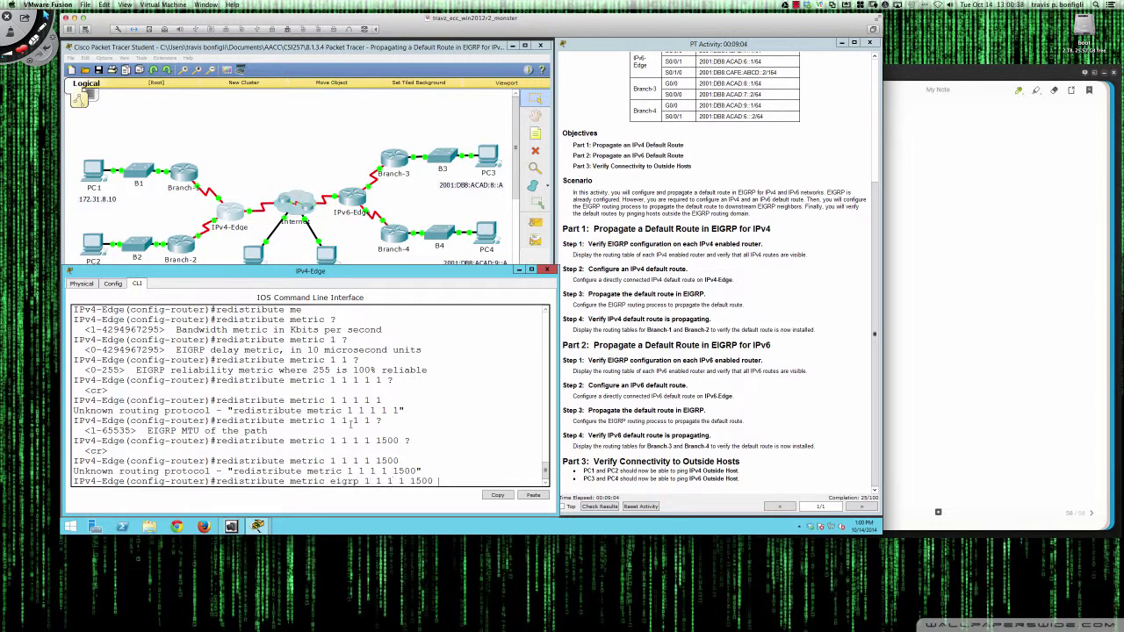
key(BackSpace)
key(BackSpace)
key(BackSpace)
key(BackSpace)
key(BackSpace)
key(BackSpace)
key(BackSpace)
key(BackSpace)
key(BackSpace)
key(BackSpace)
key(BackSpace)
key(BackSpace)
key(BackSpace)
key(BackSpace)
key(BackSpace)
key(BackSpace)
key(BackSpace)
key(BackSpace)
text(1 ?)
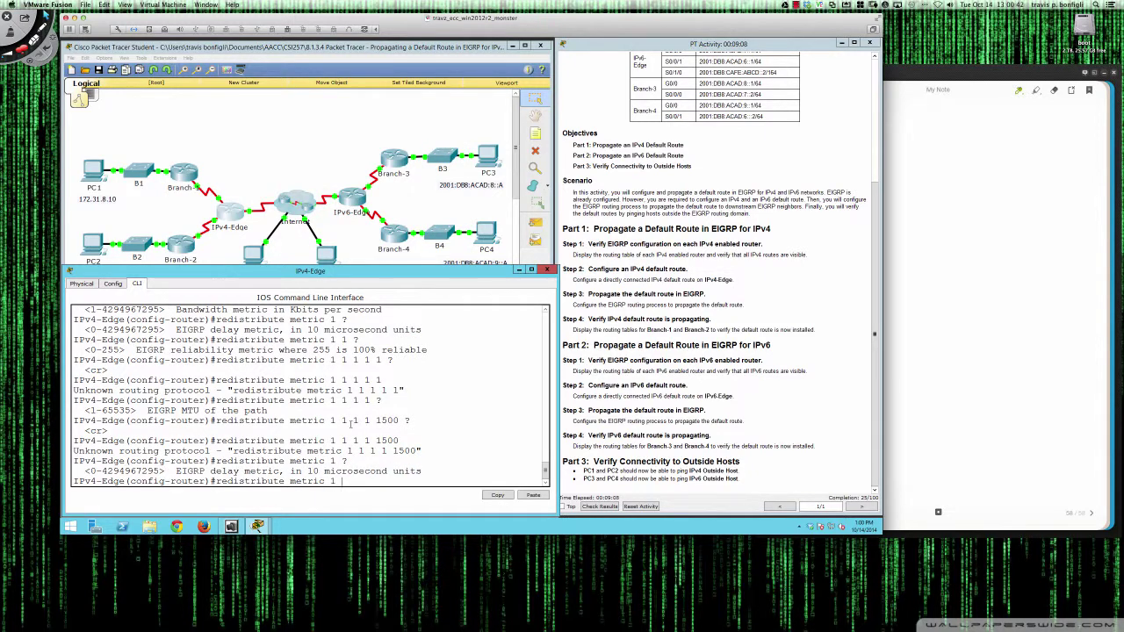
Step: Try to redistribute EIGRP 1 on IPv4-Edge with metric 1 1 1 1 1, consulting the command help for each argument
key(BackSpace)
key(BackSpace)
key(BackSpace)
key(BackSpace)
key(BackSpace)
text(eig)
key(Tab)
text(?)
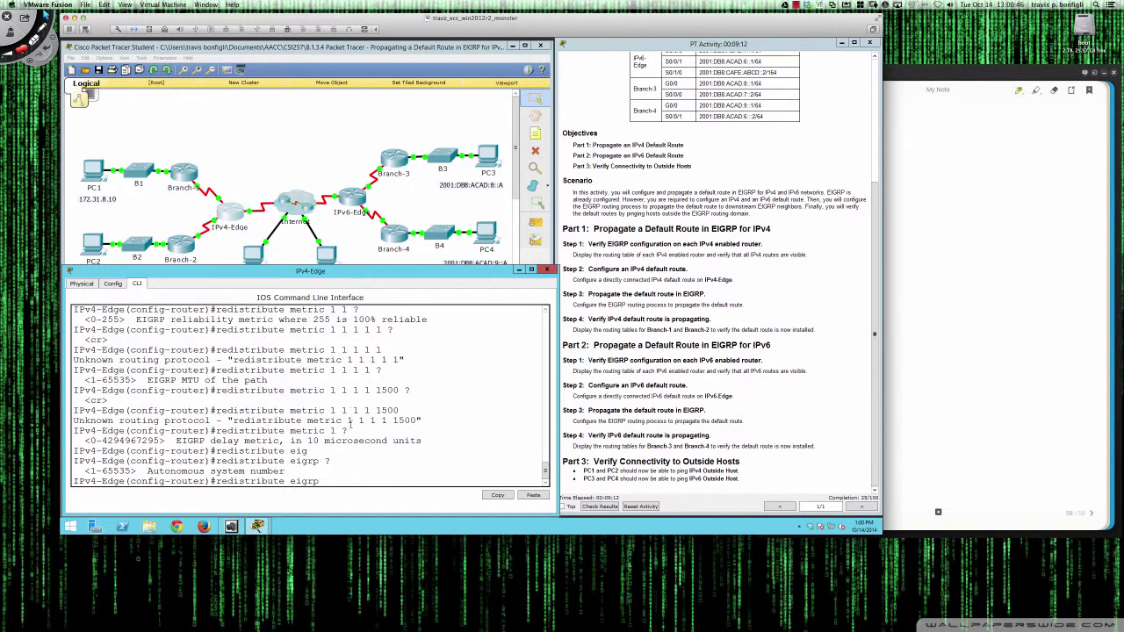
text(1)
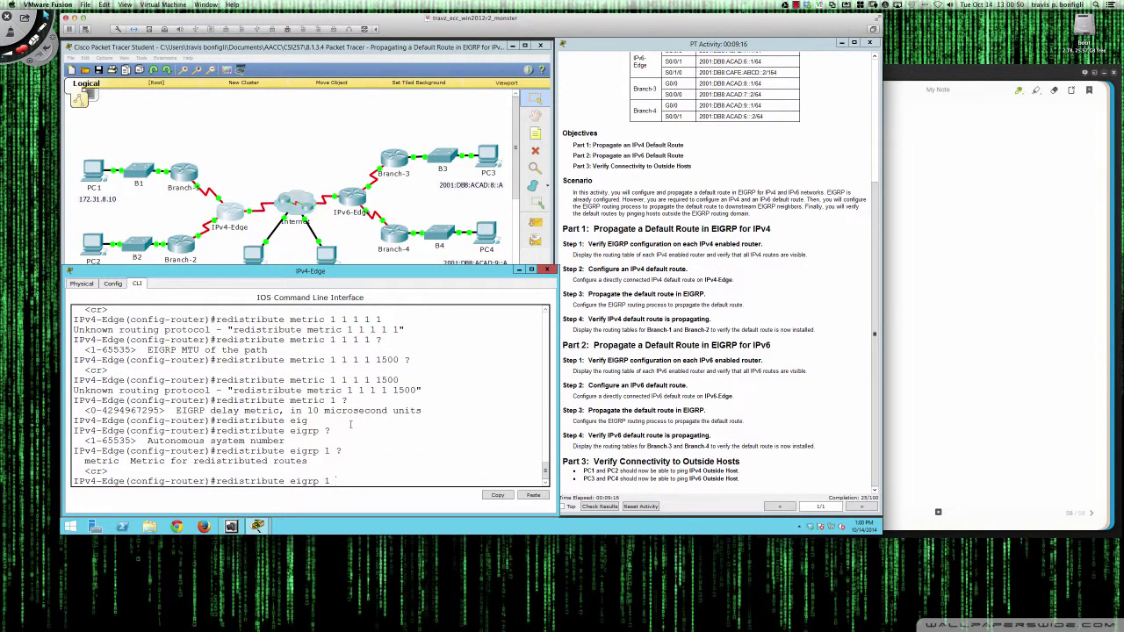
text( ?met)
key(Tab)
text(?)
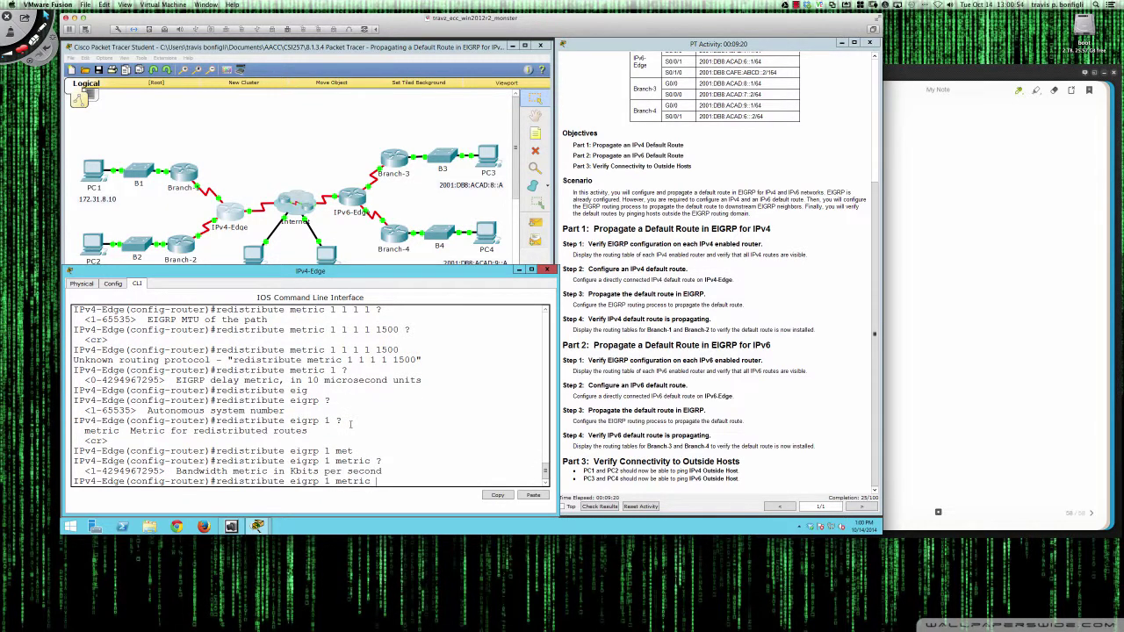
text(1 1 1 1 1)
key(Return)
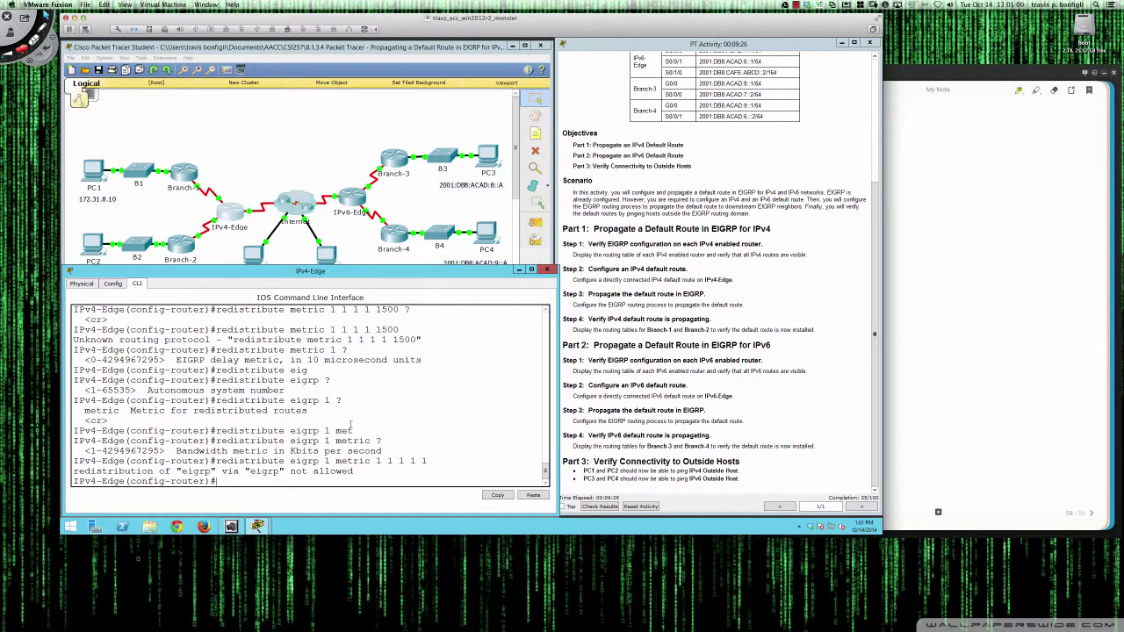
key(Up)
key(BackSpace)
key(BackSpace)
key(BackSpace)
key(BackSpace)
key(BackSpace)
key(BackSpace)
key(BackSpace)
key(BackSpace)
key(BackSpace)
key(BackSpace)
key(BackSpace)
key(BackSpace)
key(BackSpace)
key(BackSpace)
key(BackSpace)
key(BackSpace)
key(BackSpace)
key(BackSpace)
key(BackSpace)
key(BackSpace)
key(Return)
key(Return)
key(Return)
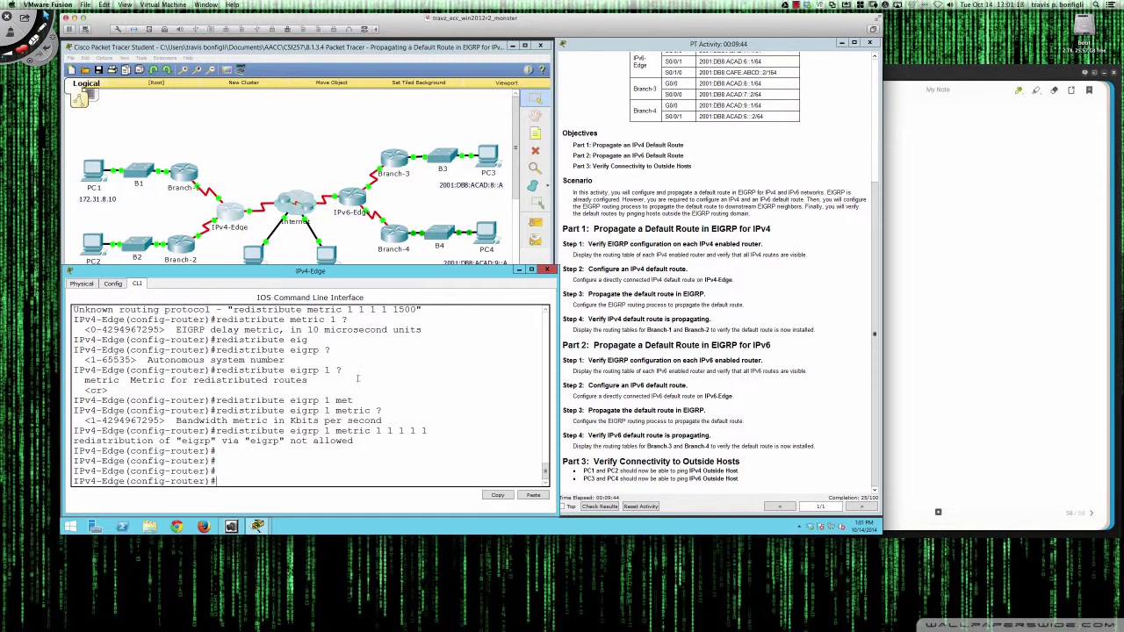
Step: Redistribute static routes into EIGRP 1 on IPv4-Edge
text(redi)
key(Tab)
text(st)
key(Tab)
key(Return)
key(Return)
key(Return)
key(Return)
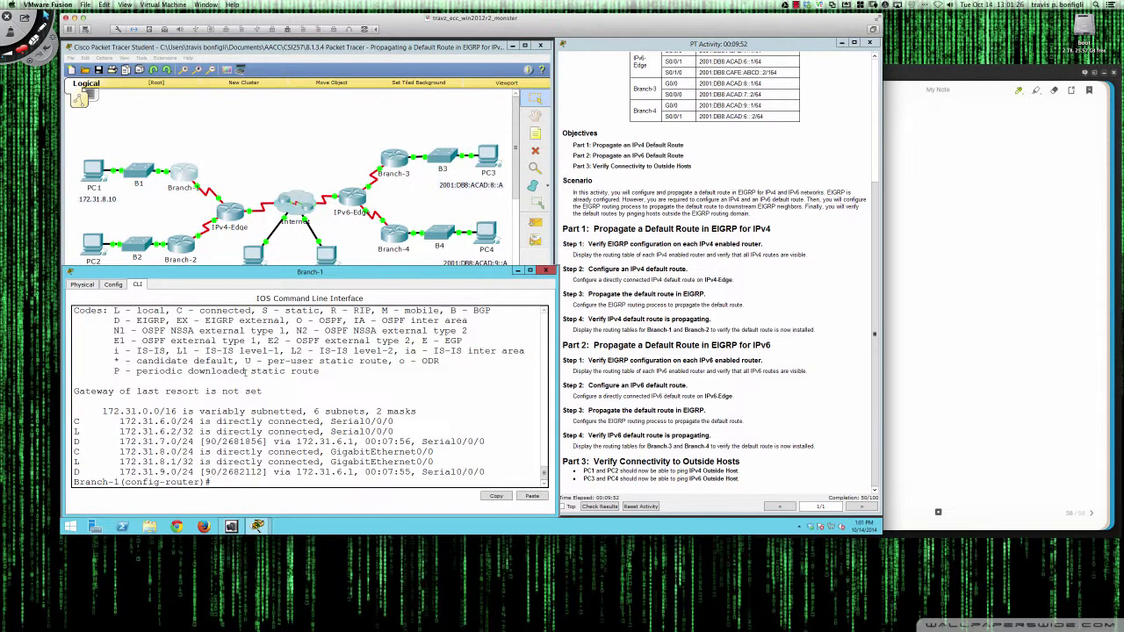
Step: Display Branch-1's IPv4 routing table and examine the external EIGRP default route entry
text(do sh ip route)
key(Return)
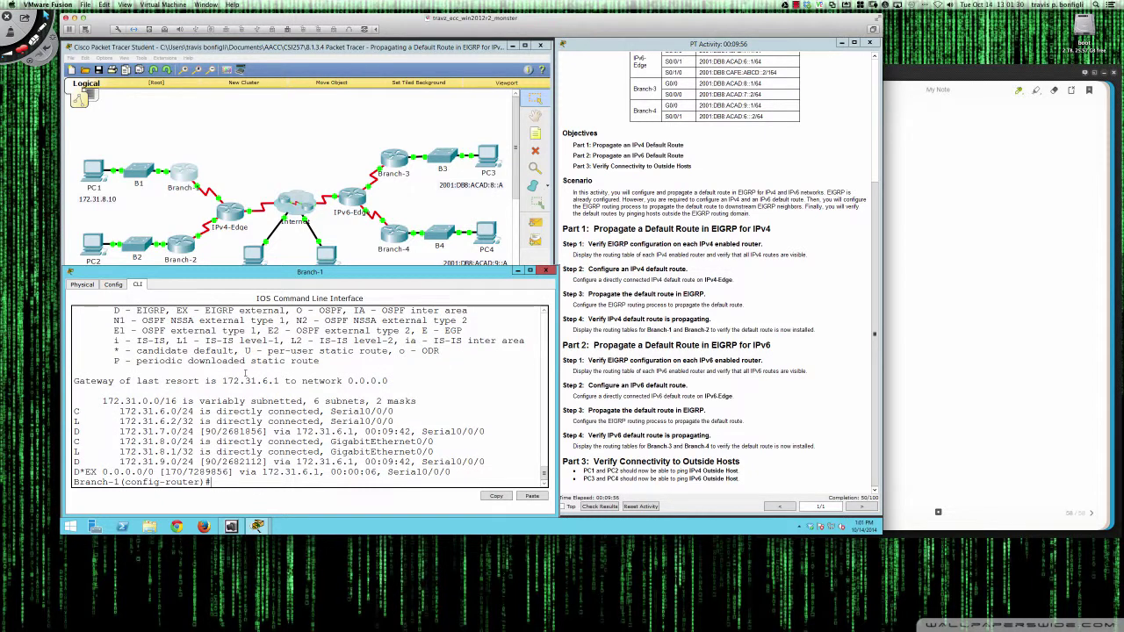
drag(119, 471, 184, 473)
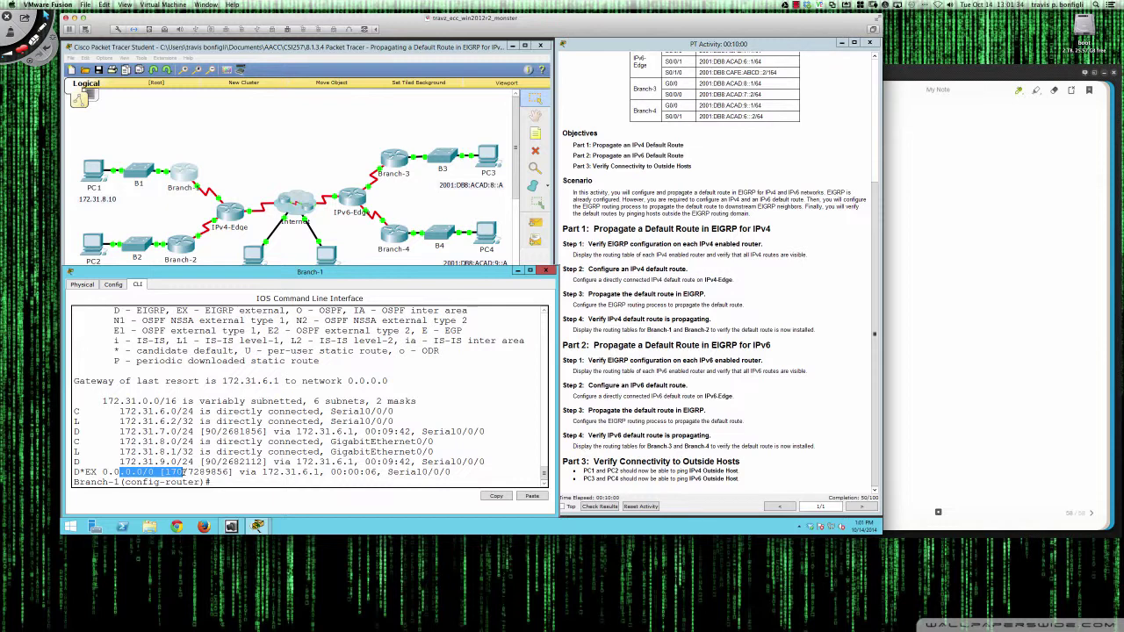
click(174, 471)
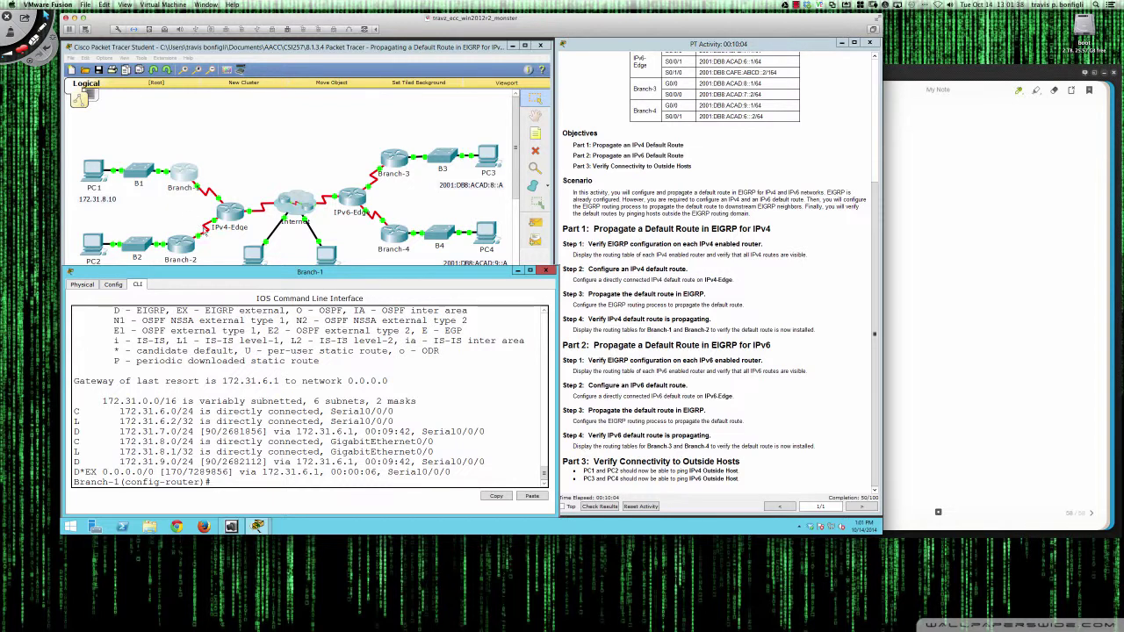
Step: Ping the IPv4 Outside Host at 64.100.1.10 from PC1's command prompt, then close the PC1 window
click(94, 171)
click(527, 220)
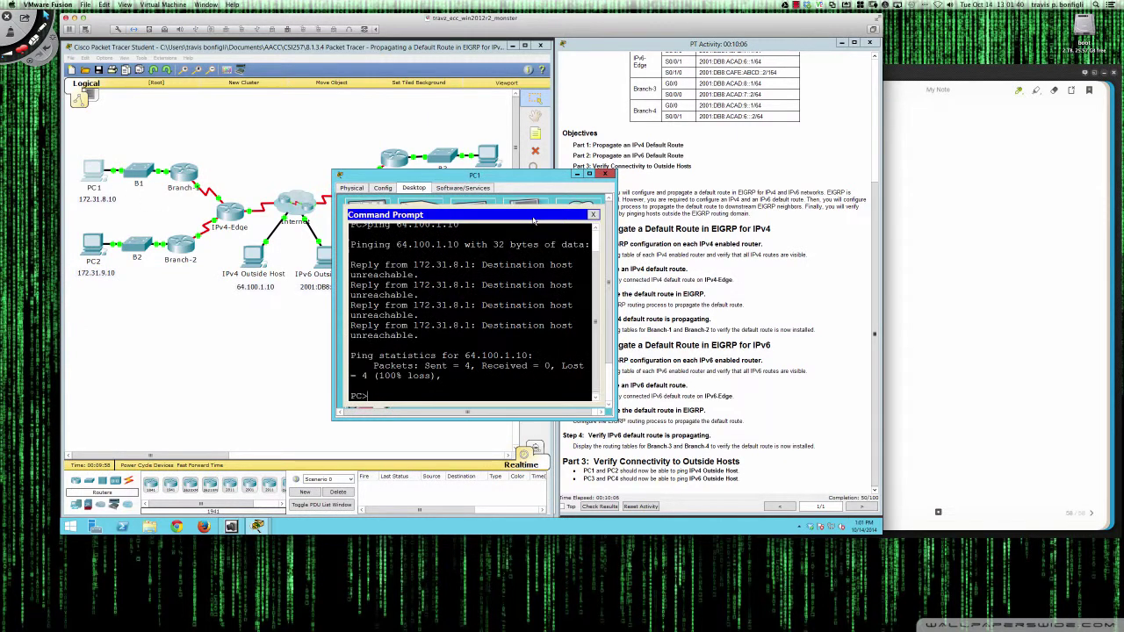
key(Up)
key(Return)
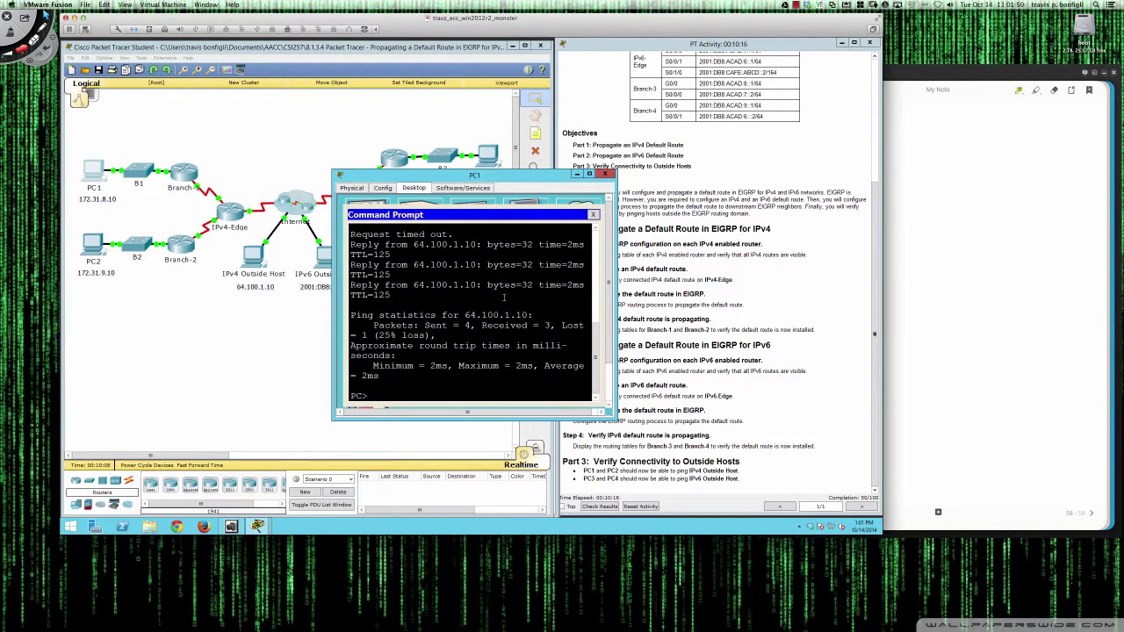
click(604, 176)
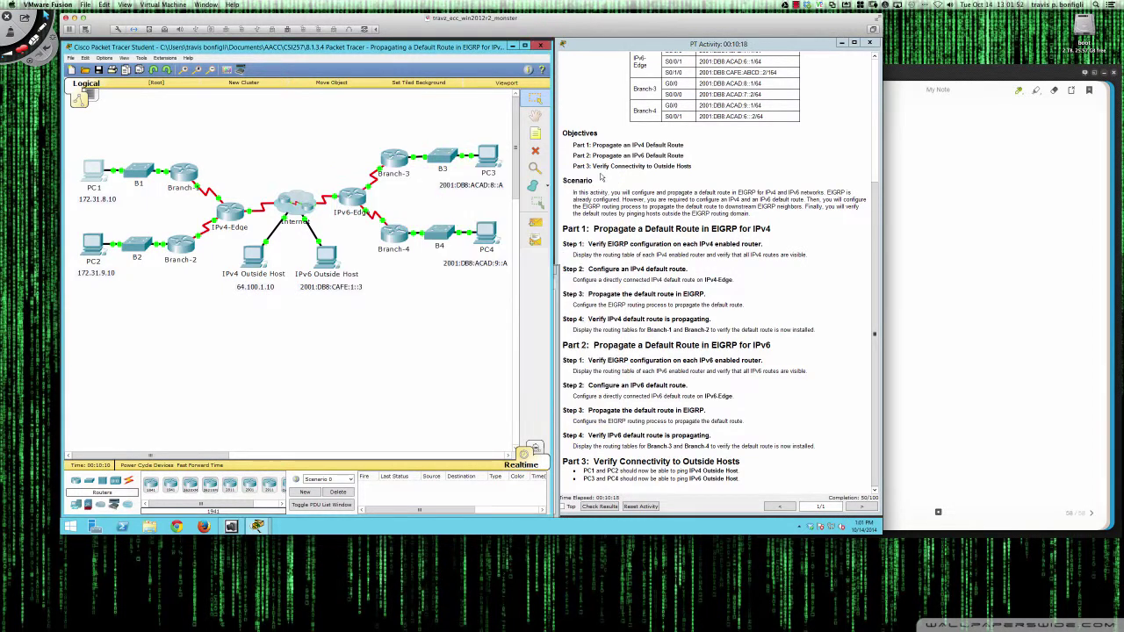
Step: Open IPv6-Edge's command line in a repositioned, widened window and enter global configuration mode
click(352, 198)
drag(451, 175, 182, 272)
drag(348, 358, 551, 358)
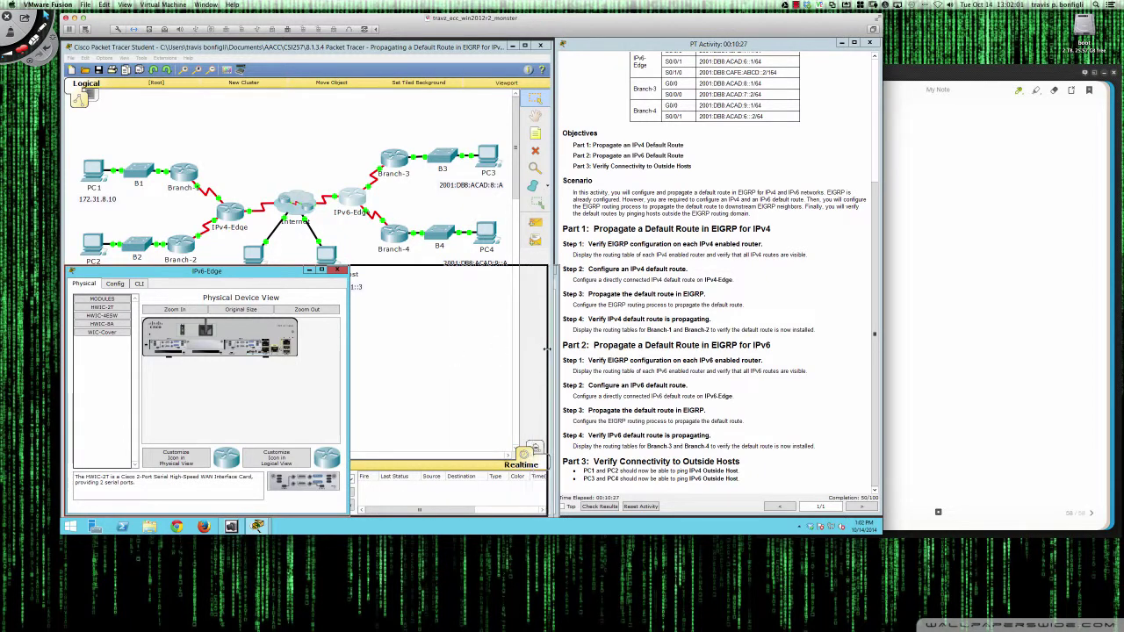
click(138, 284)
key(Return)
key(Return)
key(Return)
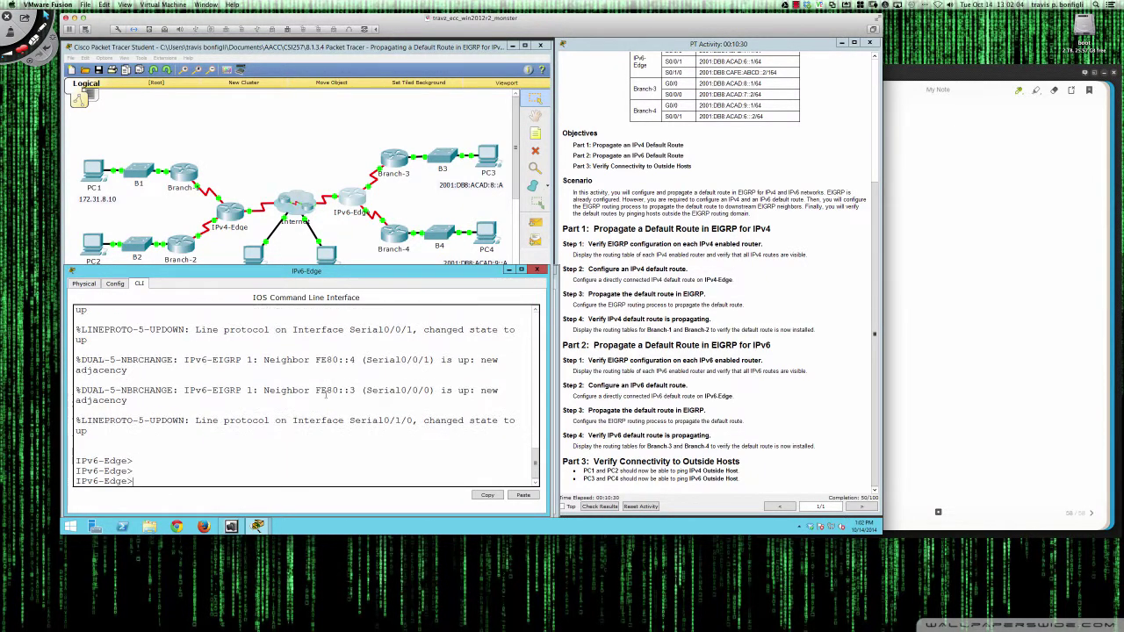
text(en)
key(Return)
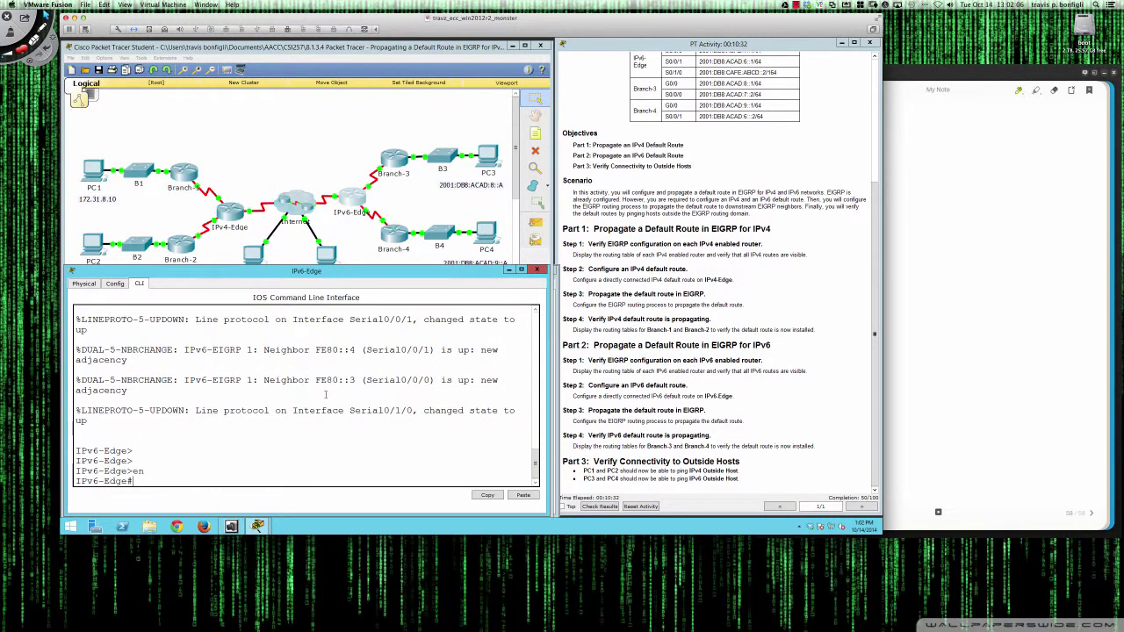
text(conf t)
key(Return)
Step: Configure a directly connected IPv6 default route ::/0 out serial 0/1/0 on IPv6-Edge
text(ipv6 ?route)
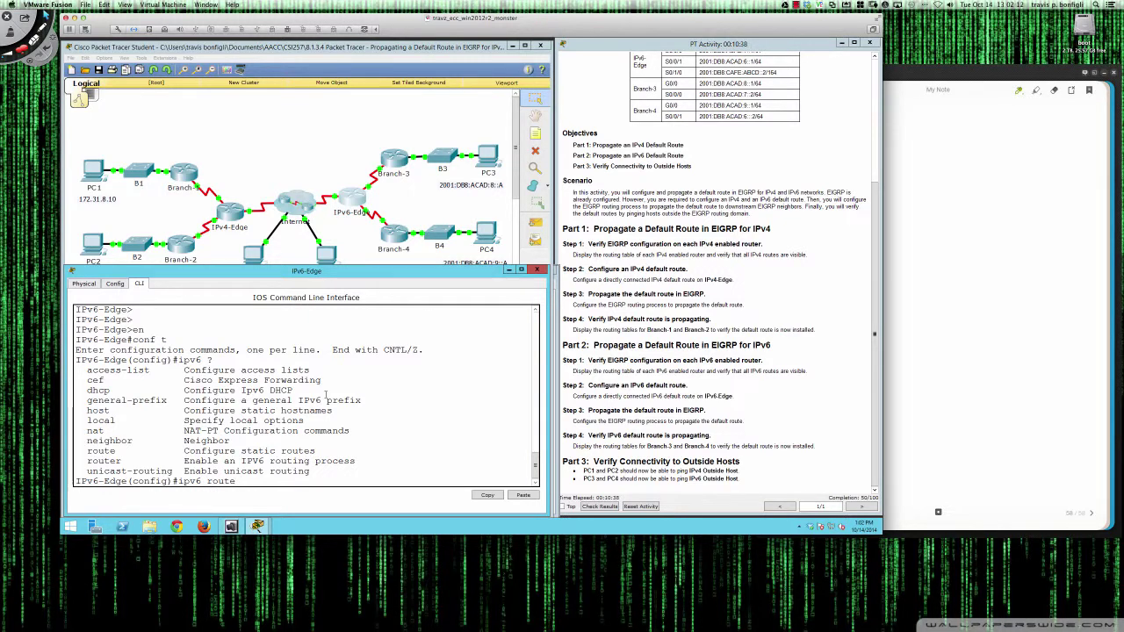
text( ?)
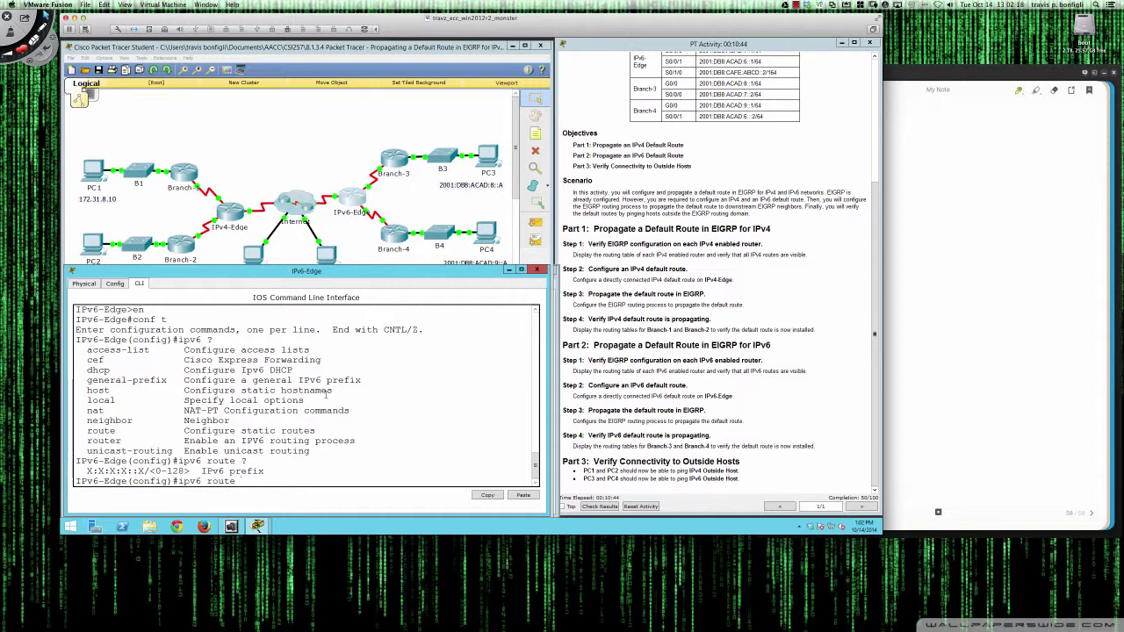
text(::/0 ser)
key(Tab)
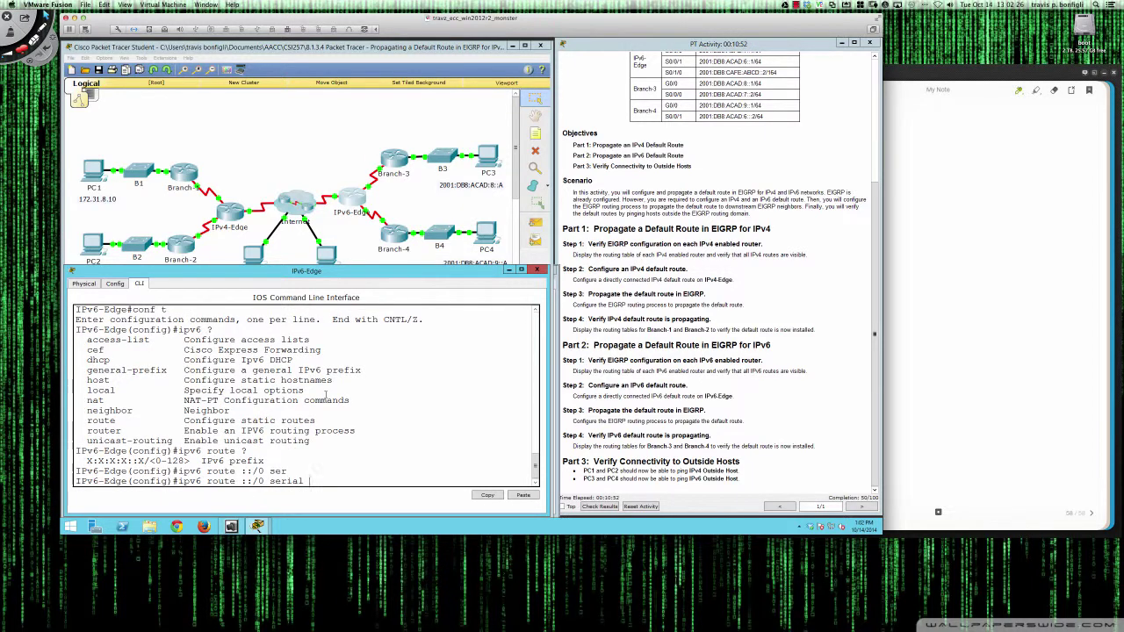
text(0/0)
key(Return)
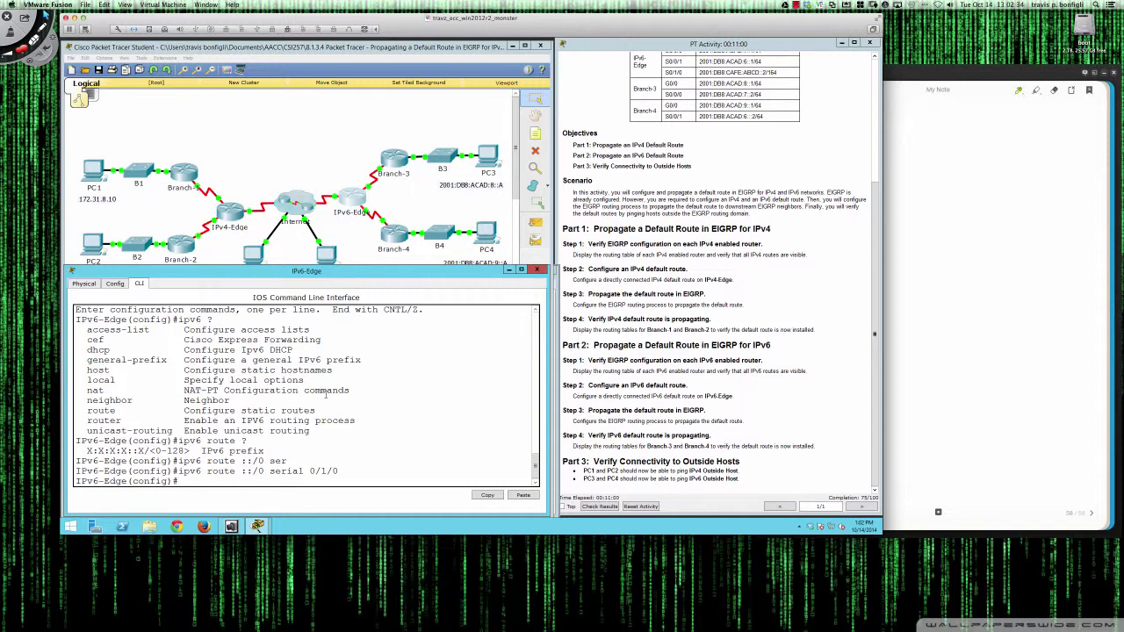
key(Return)
key(Return)
key(Return)
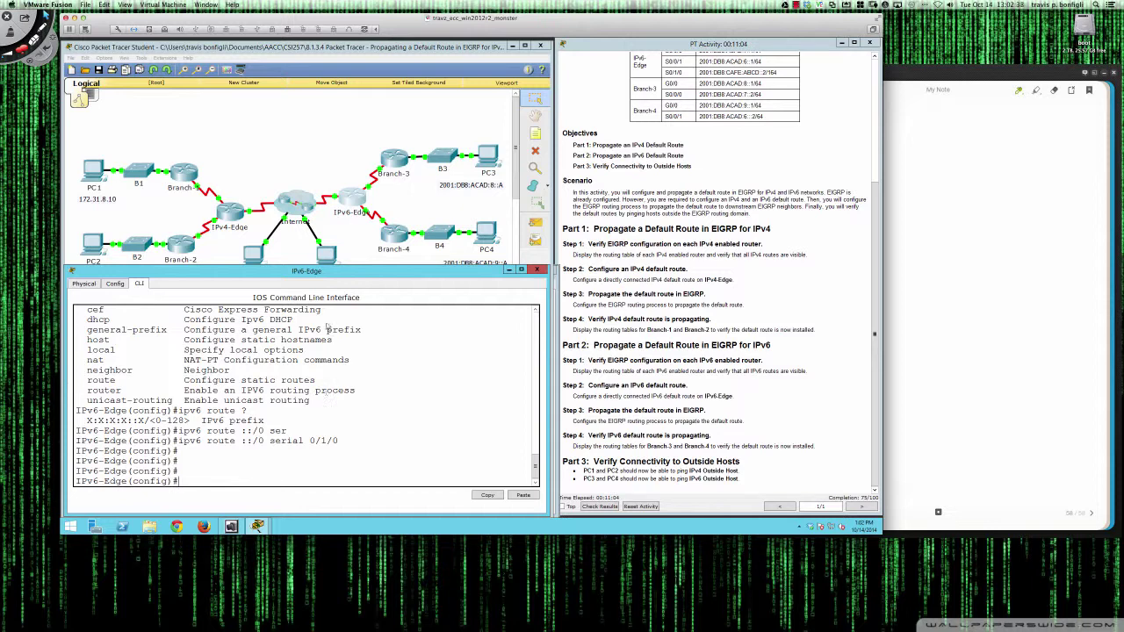
Step: Open Branch-3's command line in a repositioned, widened window and bring up its user prompt
click(393, 159)
drag(396, 180, 129, 279)
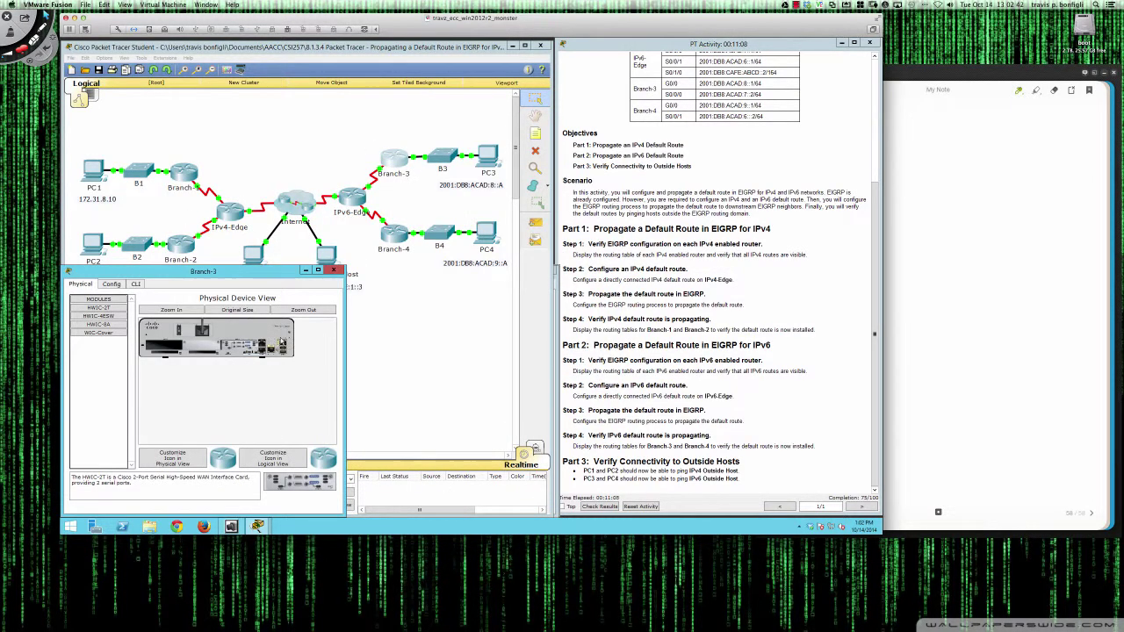
drag(345, 395, 556, 395)
click(137, 284)
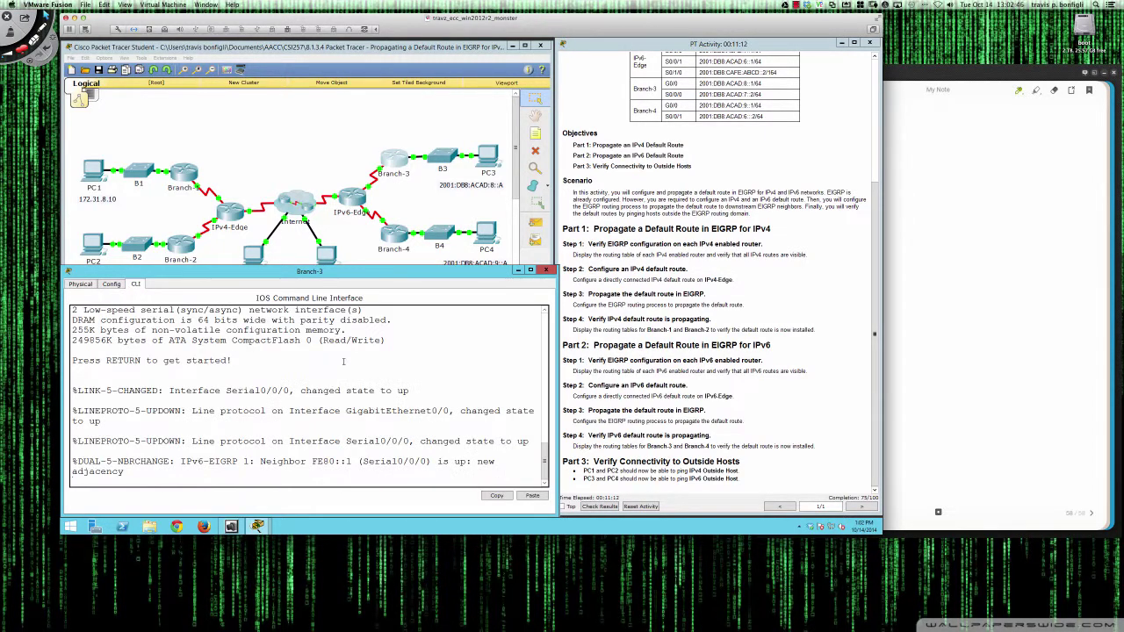
key(Return)
key(Return)
key(Return)
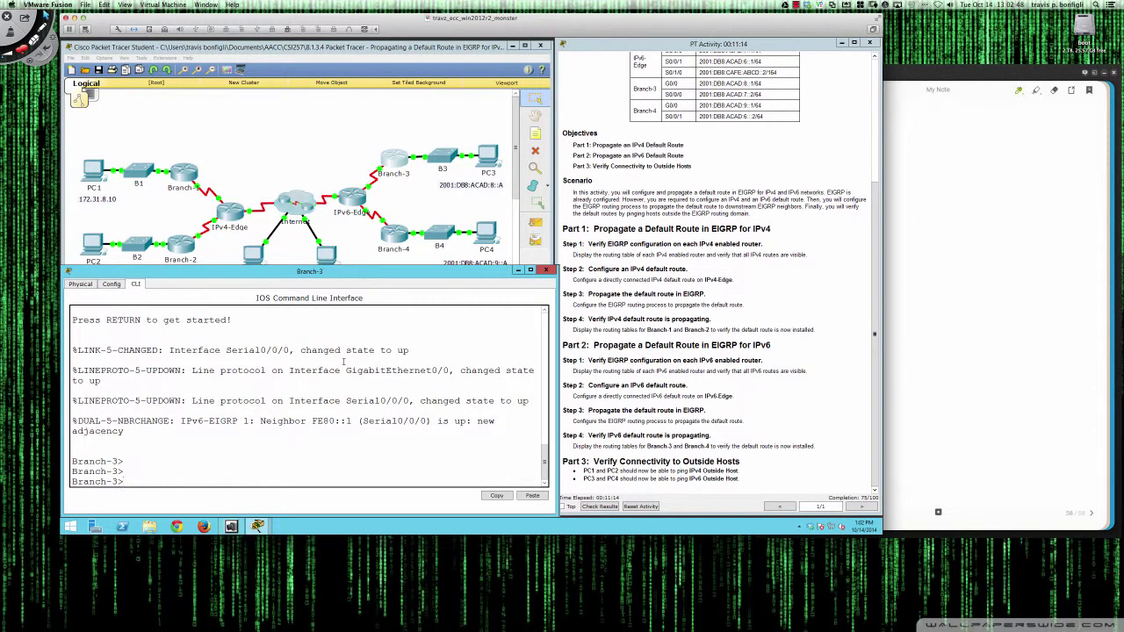
Step: Enter privileged mode on Branch-3, display its IPv6 routing table and check the listed EIGRP routes for a default route
text(en)
key(Return)
text(sh ipv6 route)
key(Return)
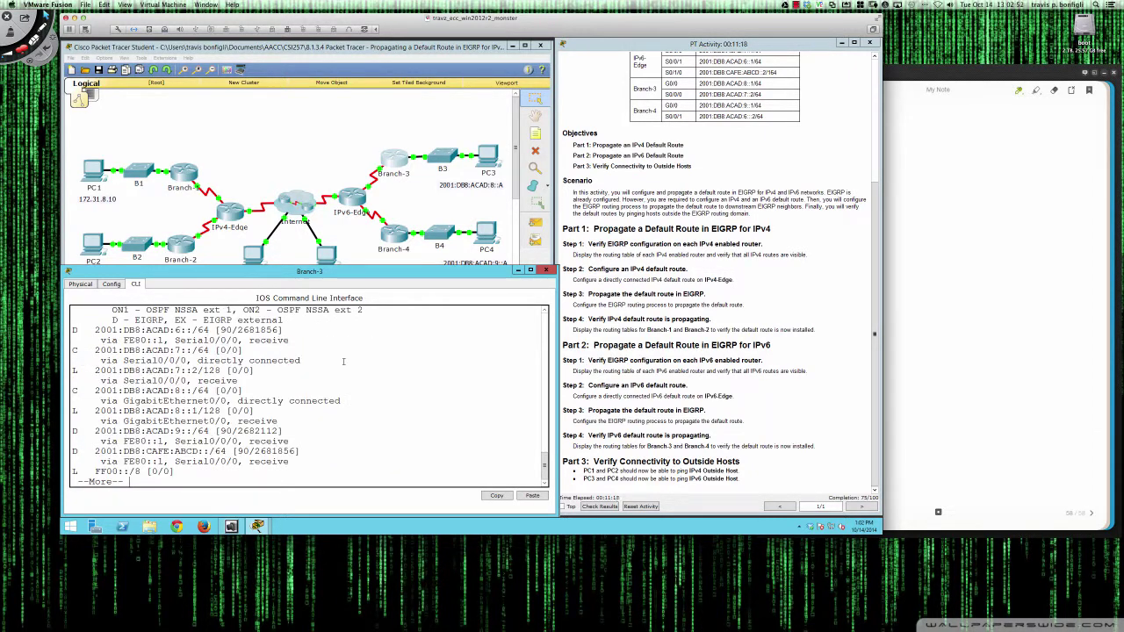
scroll(248, 407, up, 3)
scroll(248, 406, up, 1)
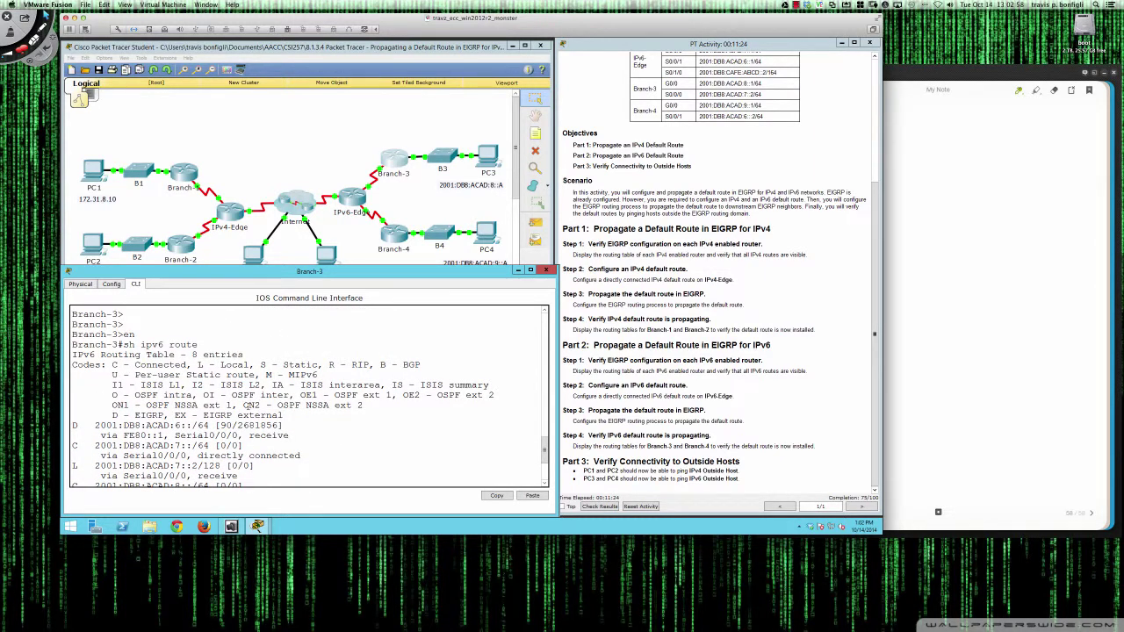
scroll(249, 406, down, 2)
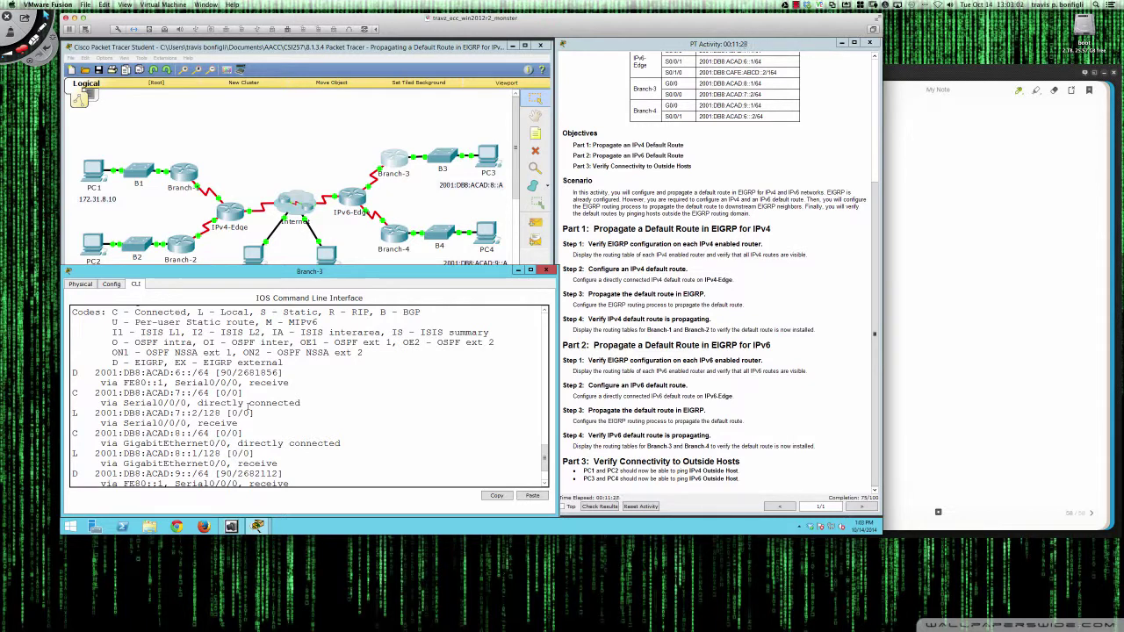
scroll(249, 406, down, 2)
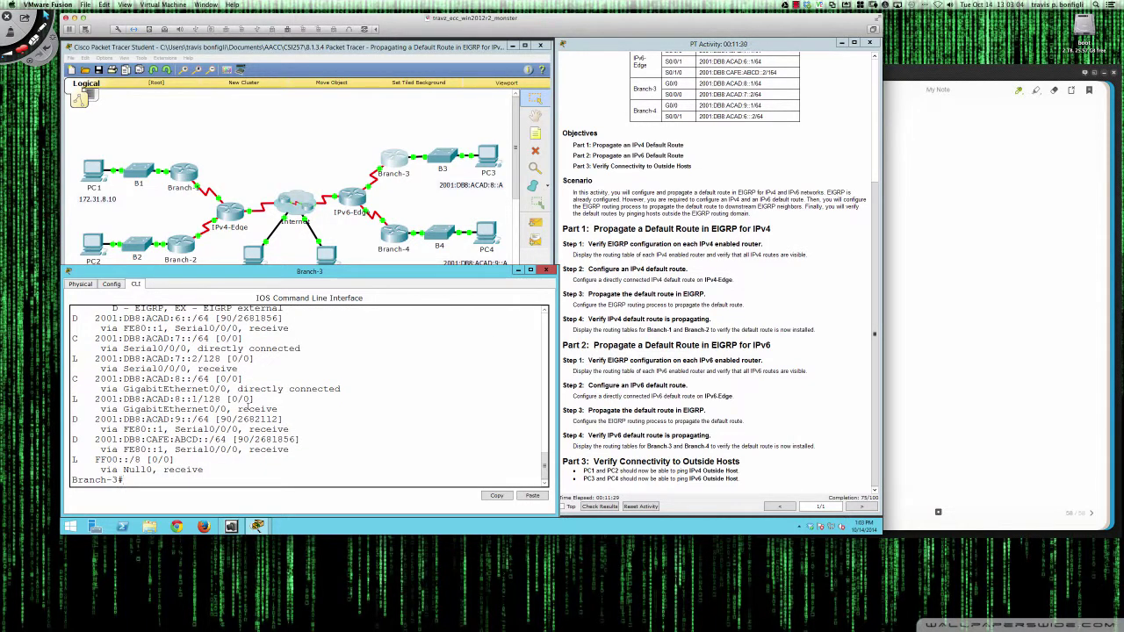
scroll(248, 407, up, 2)
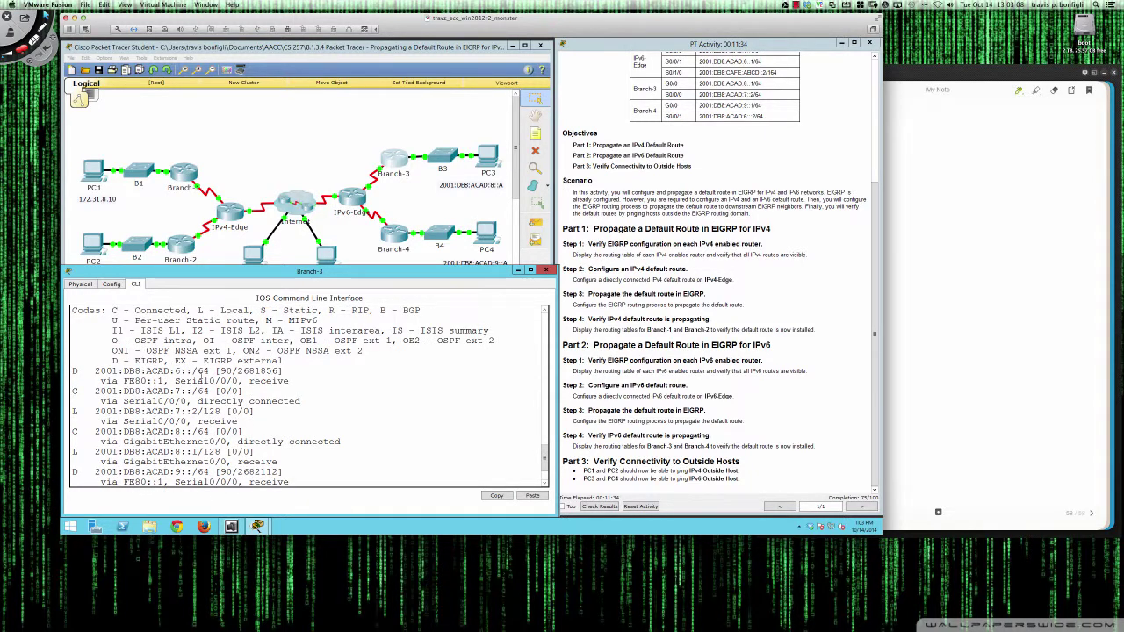
scroll(201, 378, down, 2)
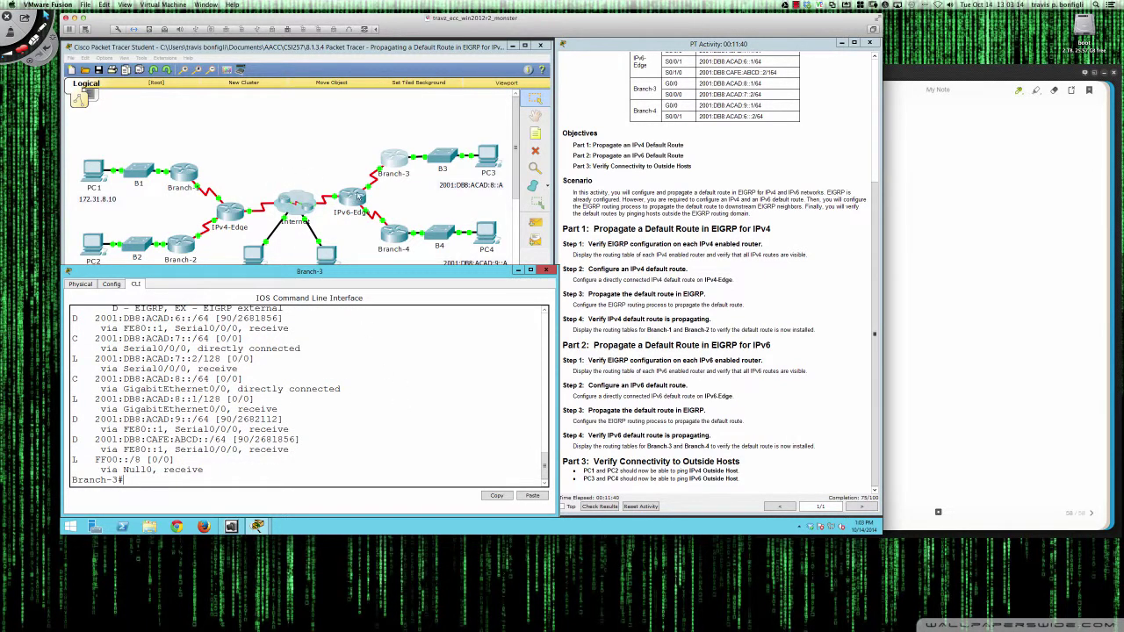
Step: Return to IPv6-Edge's command line and enter IPv6 router configuration mode for EIGRP 1
click(355, 197)
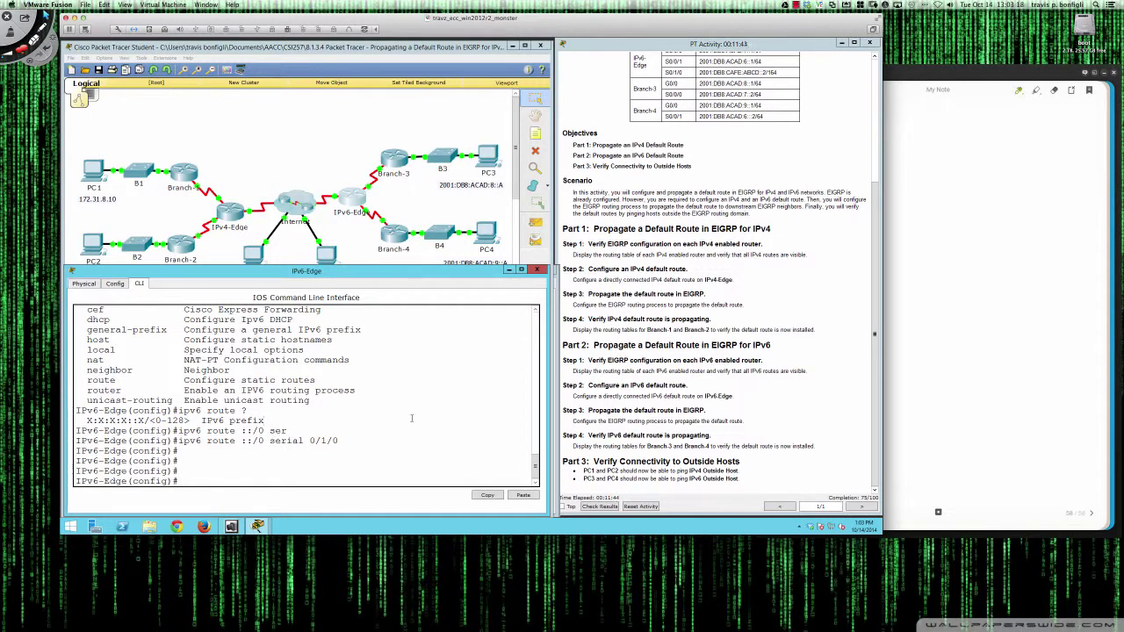
key(Return)
key(Return)
key(Return)
text(ipv6 ei)
key(Tab)
key(BackSpace)
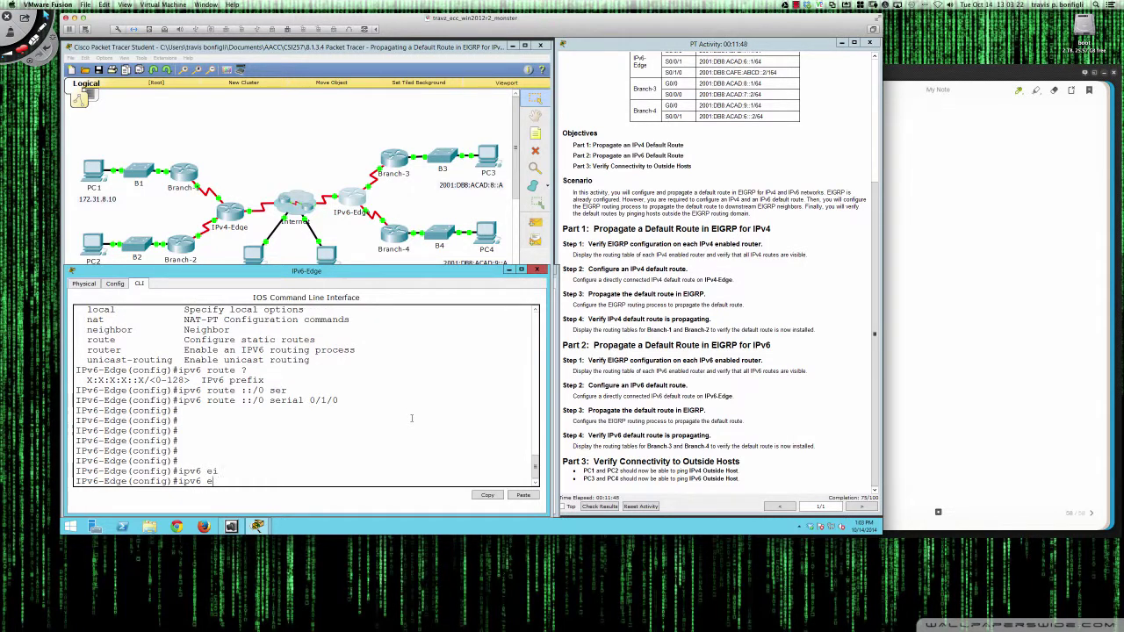
text(router eigrp 1)
key(Return)
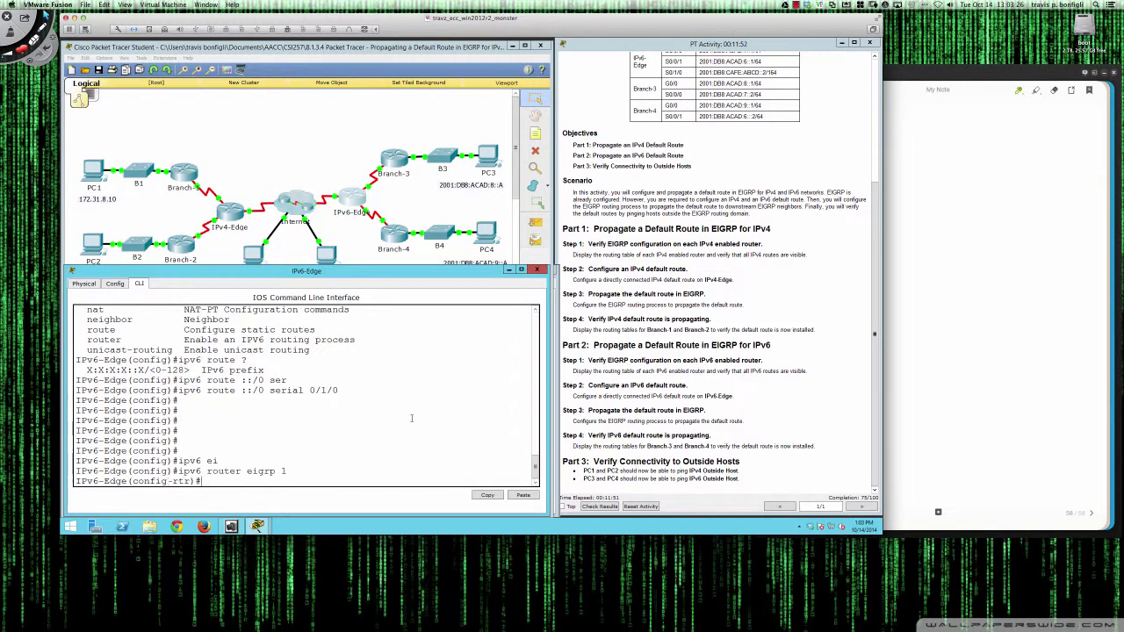
Step: List the available IPv6 EIGRP commands and redistribute static routes into the EIGRP process on IPv6-Edge
text(?)
text(redi)
key(Tab)
text(st)
key(Tab)
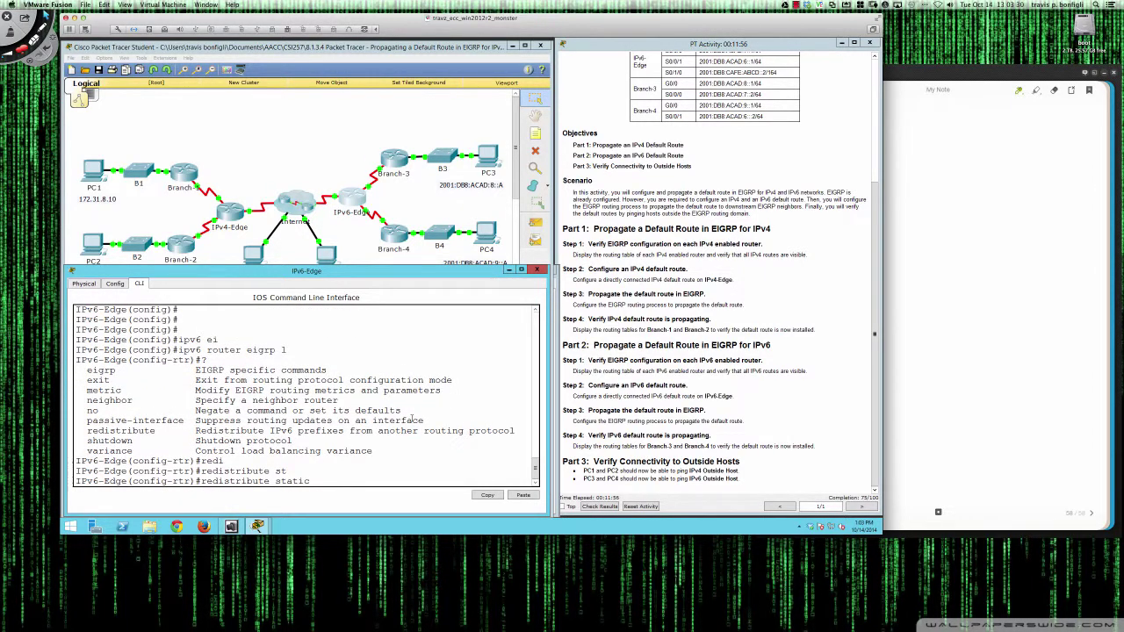
key(Return)
key(Return)
key(Return)
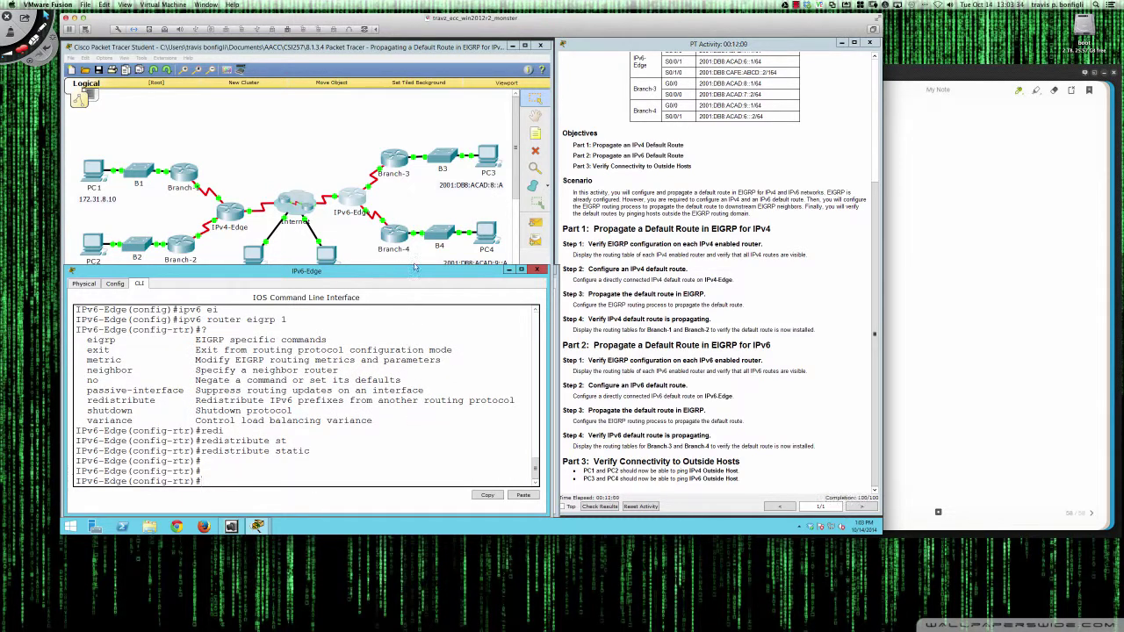
Step: Display Branch-3's IPv6 routing table again and highlight the external EIGRP entry for the default route ::/0
click(397, 163)
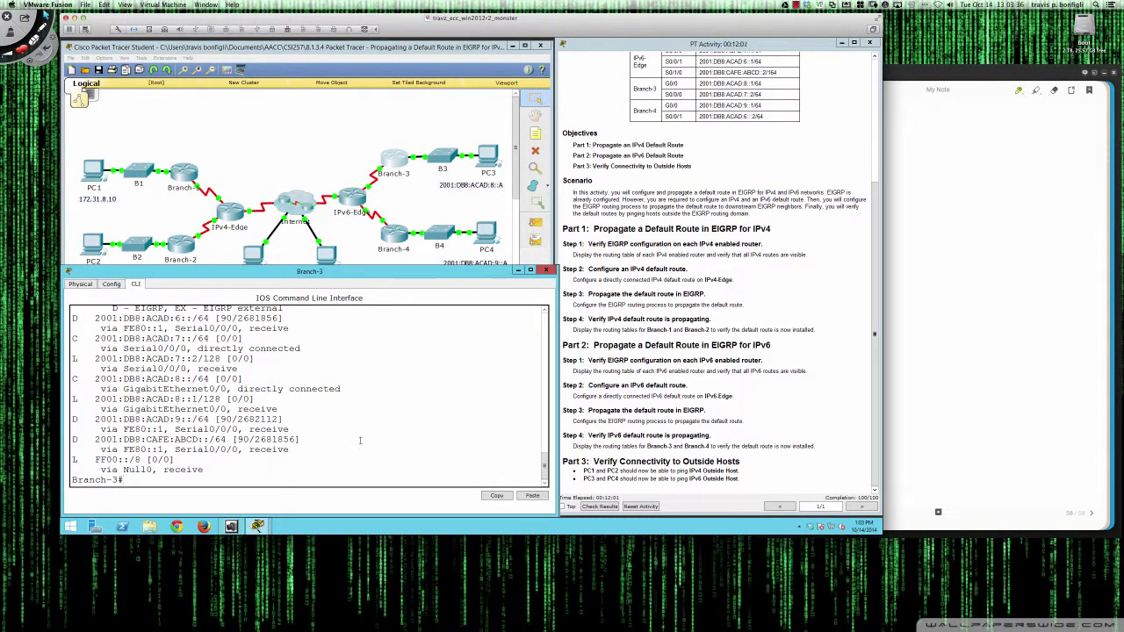
text(sh ipv6 route)
key(Return)
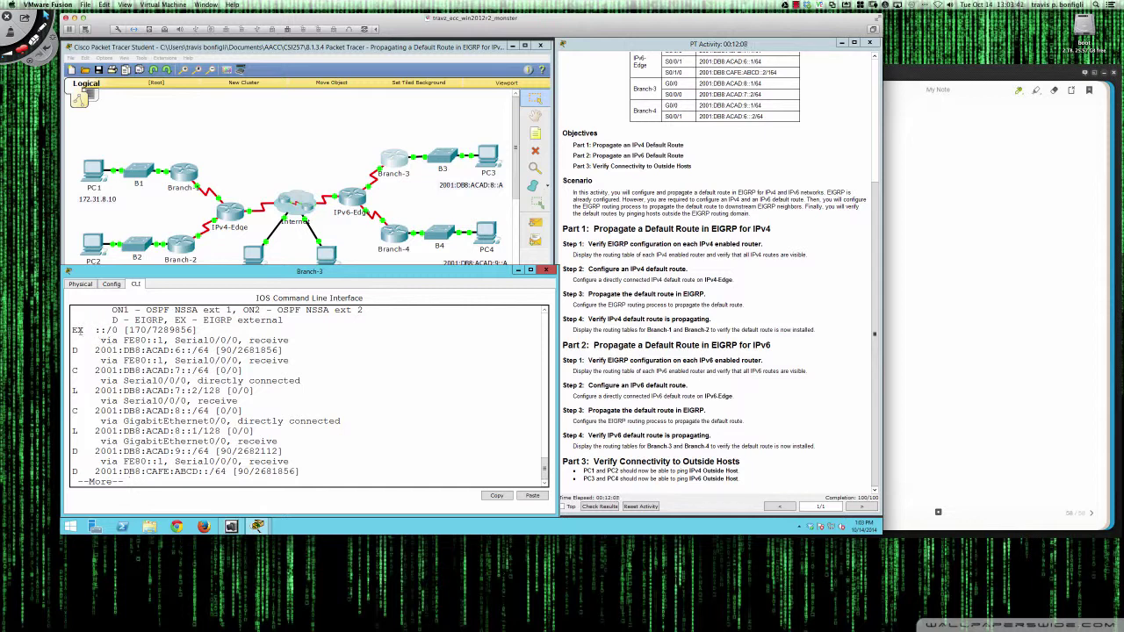
drag(73, 330, 198, 330)
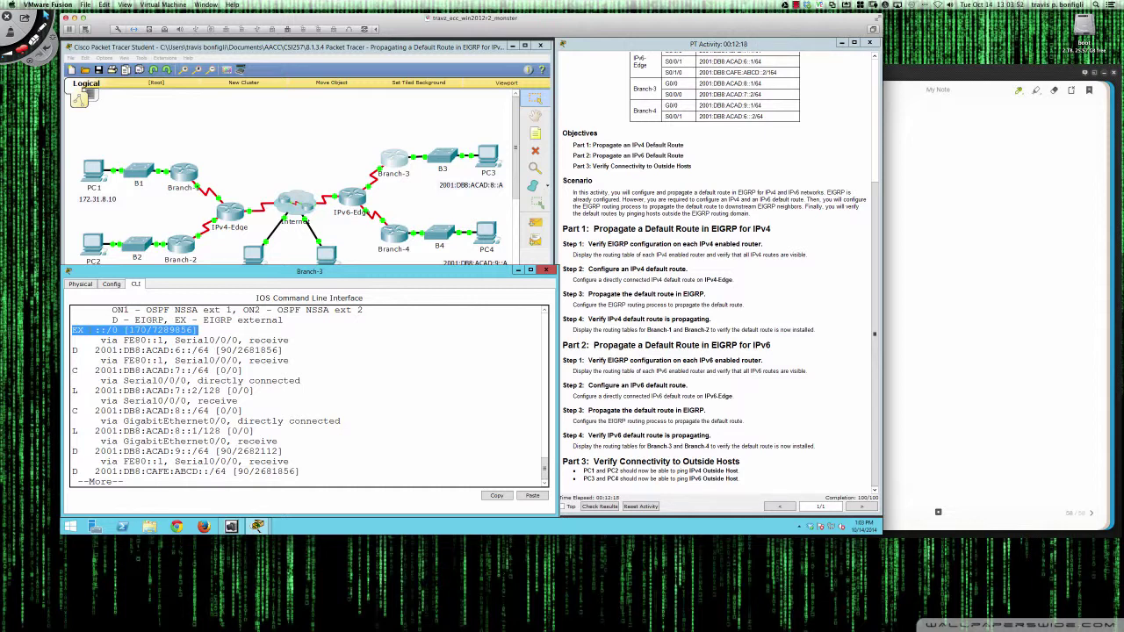
scroll(333, 410, down, 1)
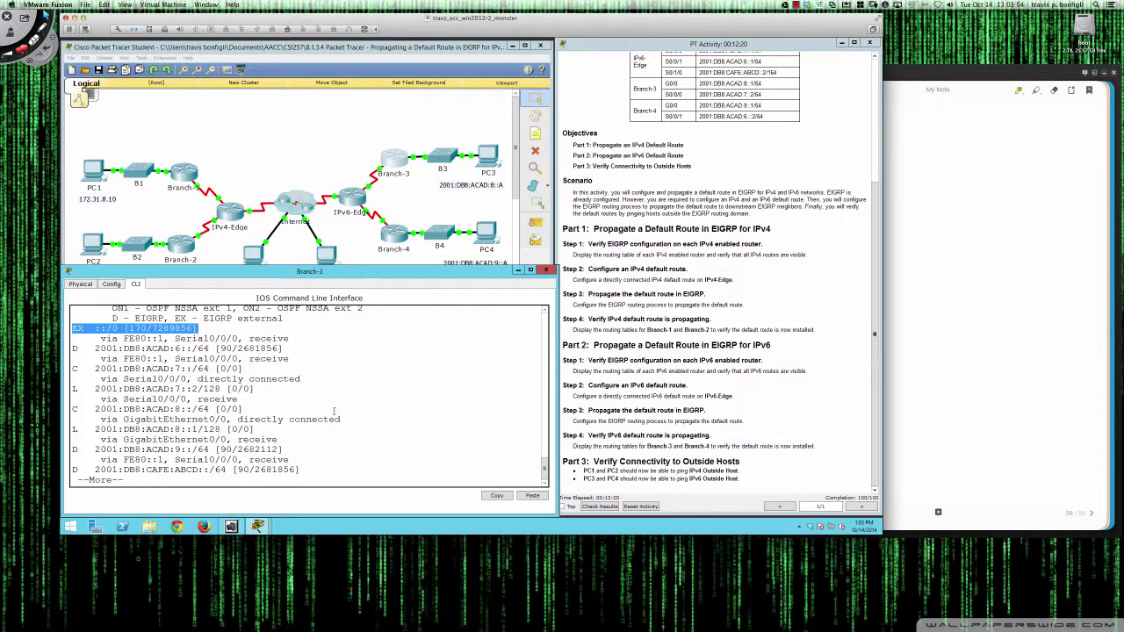
key(space)
Step: Ping the IPv6 Outside Host at 2001:db8:cafe:1::3 from PC3's command prompt, then close the PC3 window
click(489, 158)
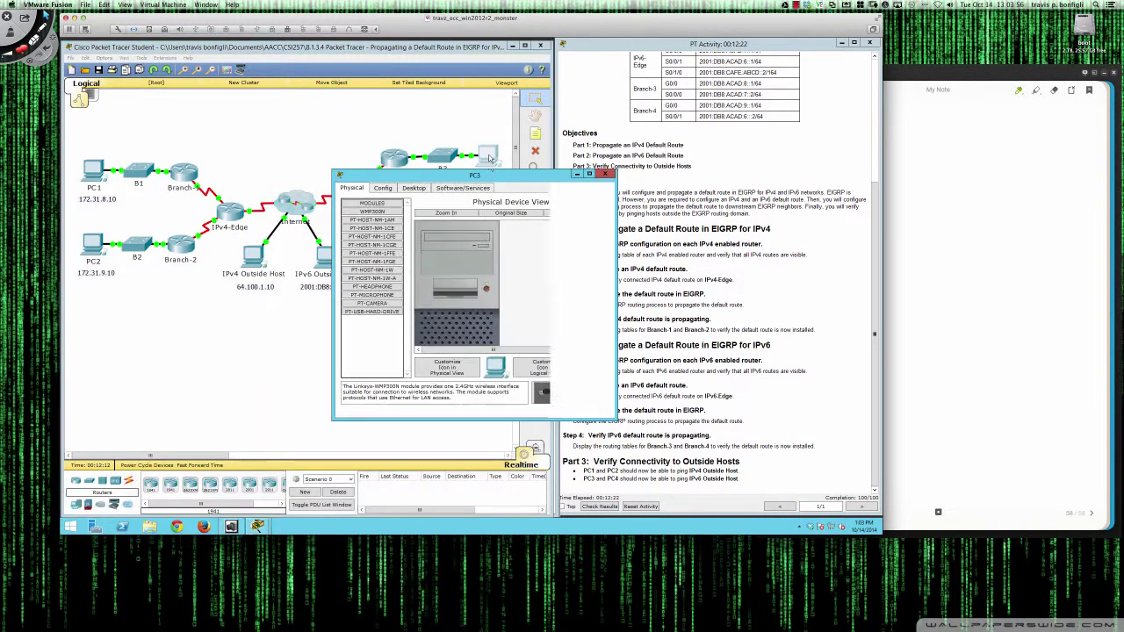
drag(490, 179, 633, 241)
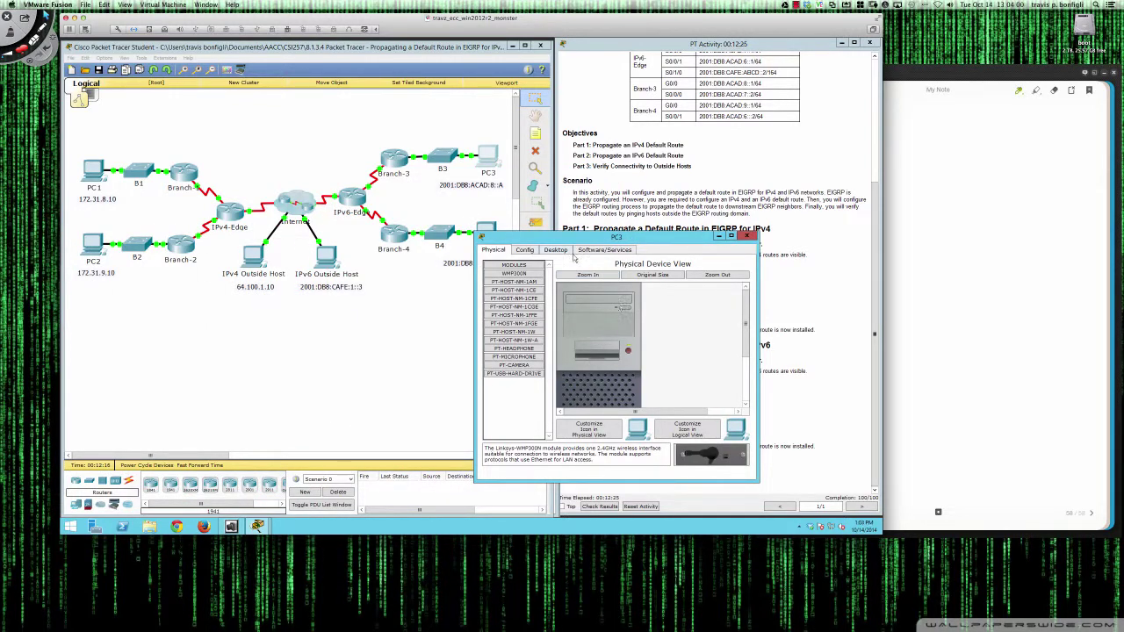
click(561, 253)
click(657, 277)
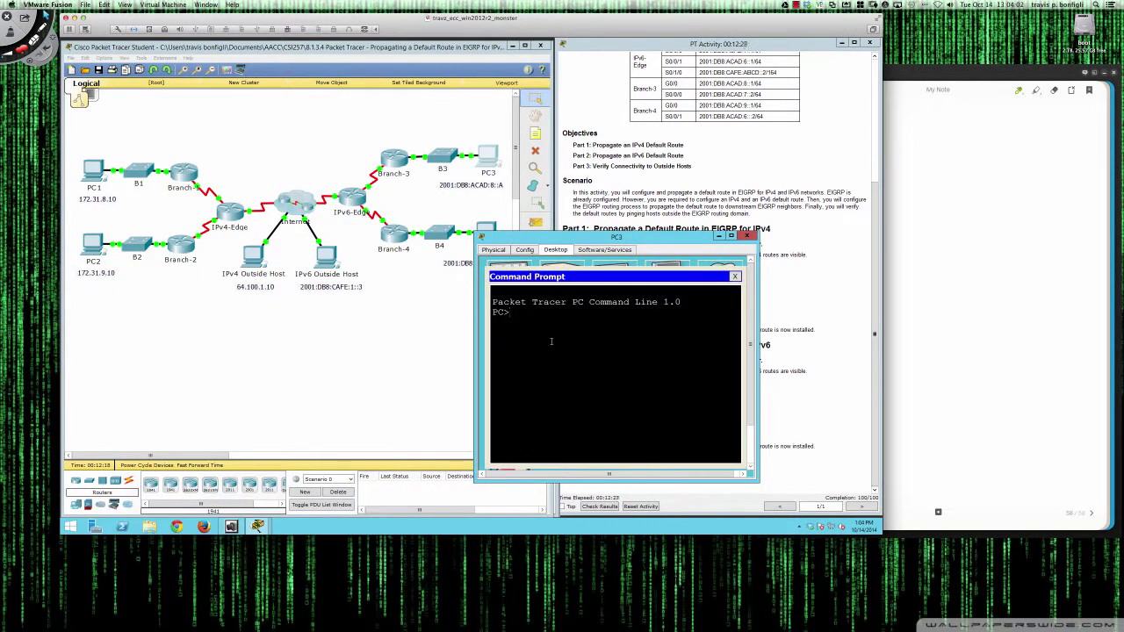
text(ping 2001:db8:cafe:1::3)
key(Return)
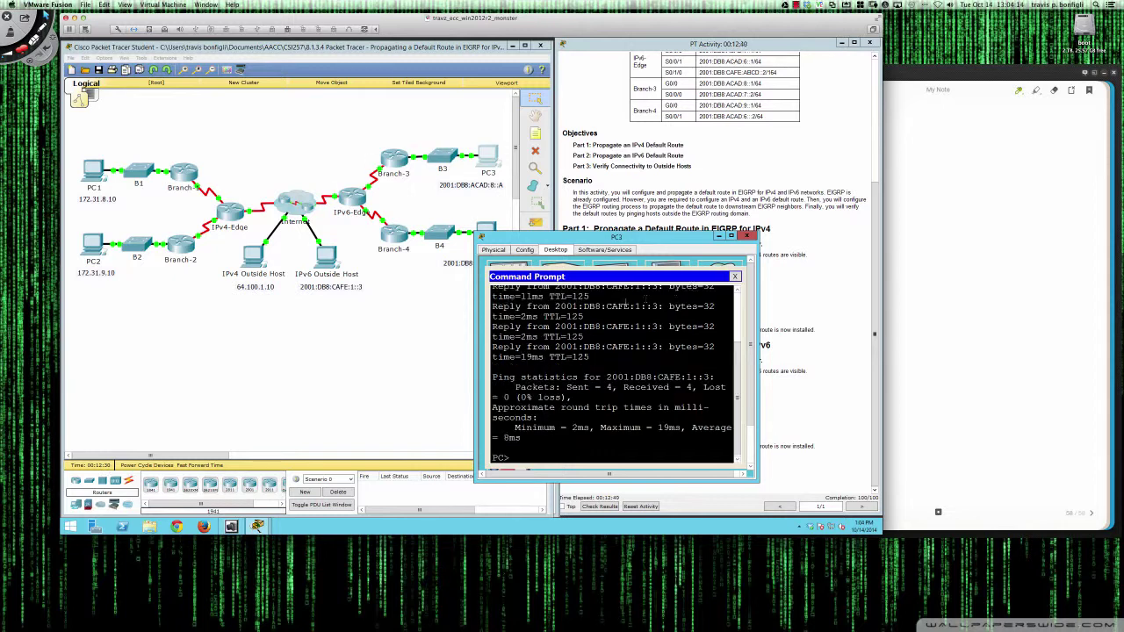
click(747, 236)
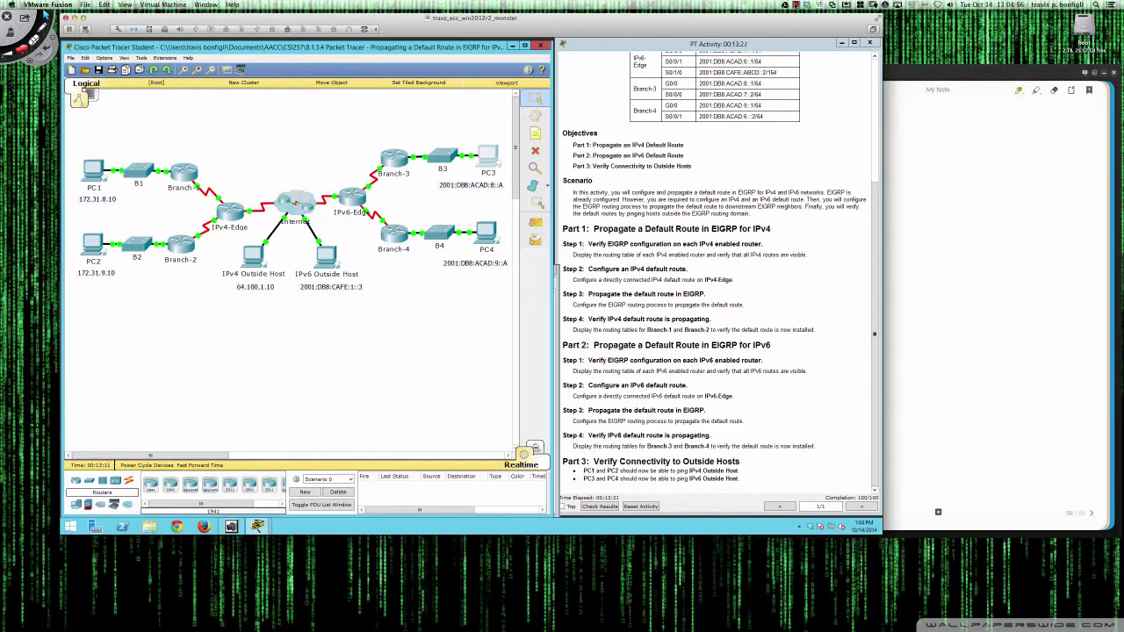
click(796, 6)
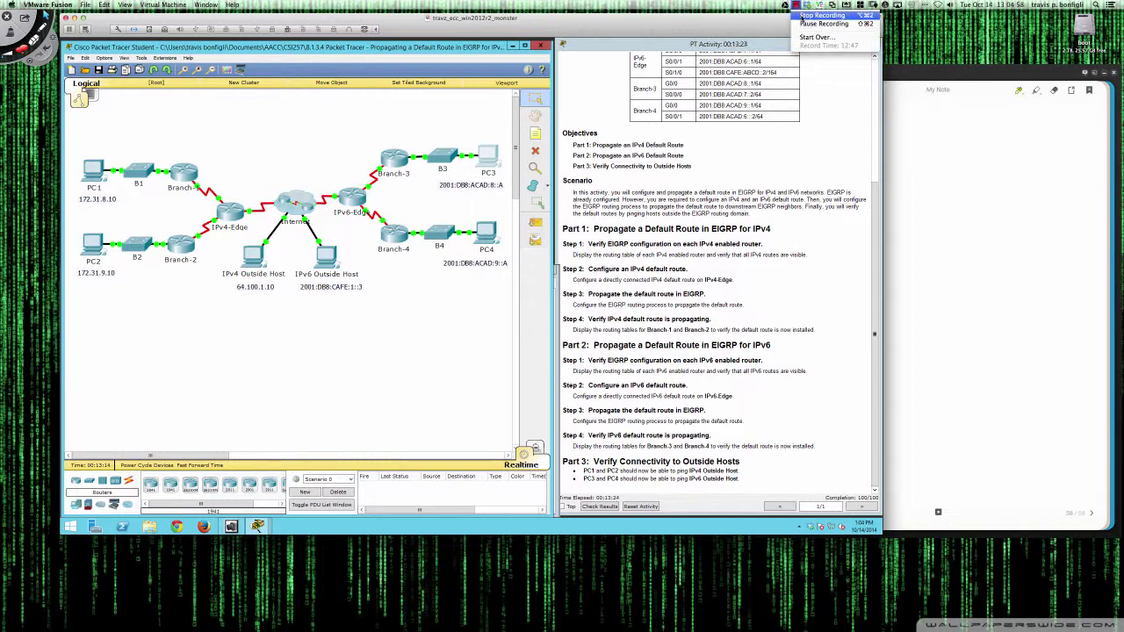